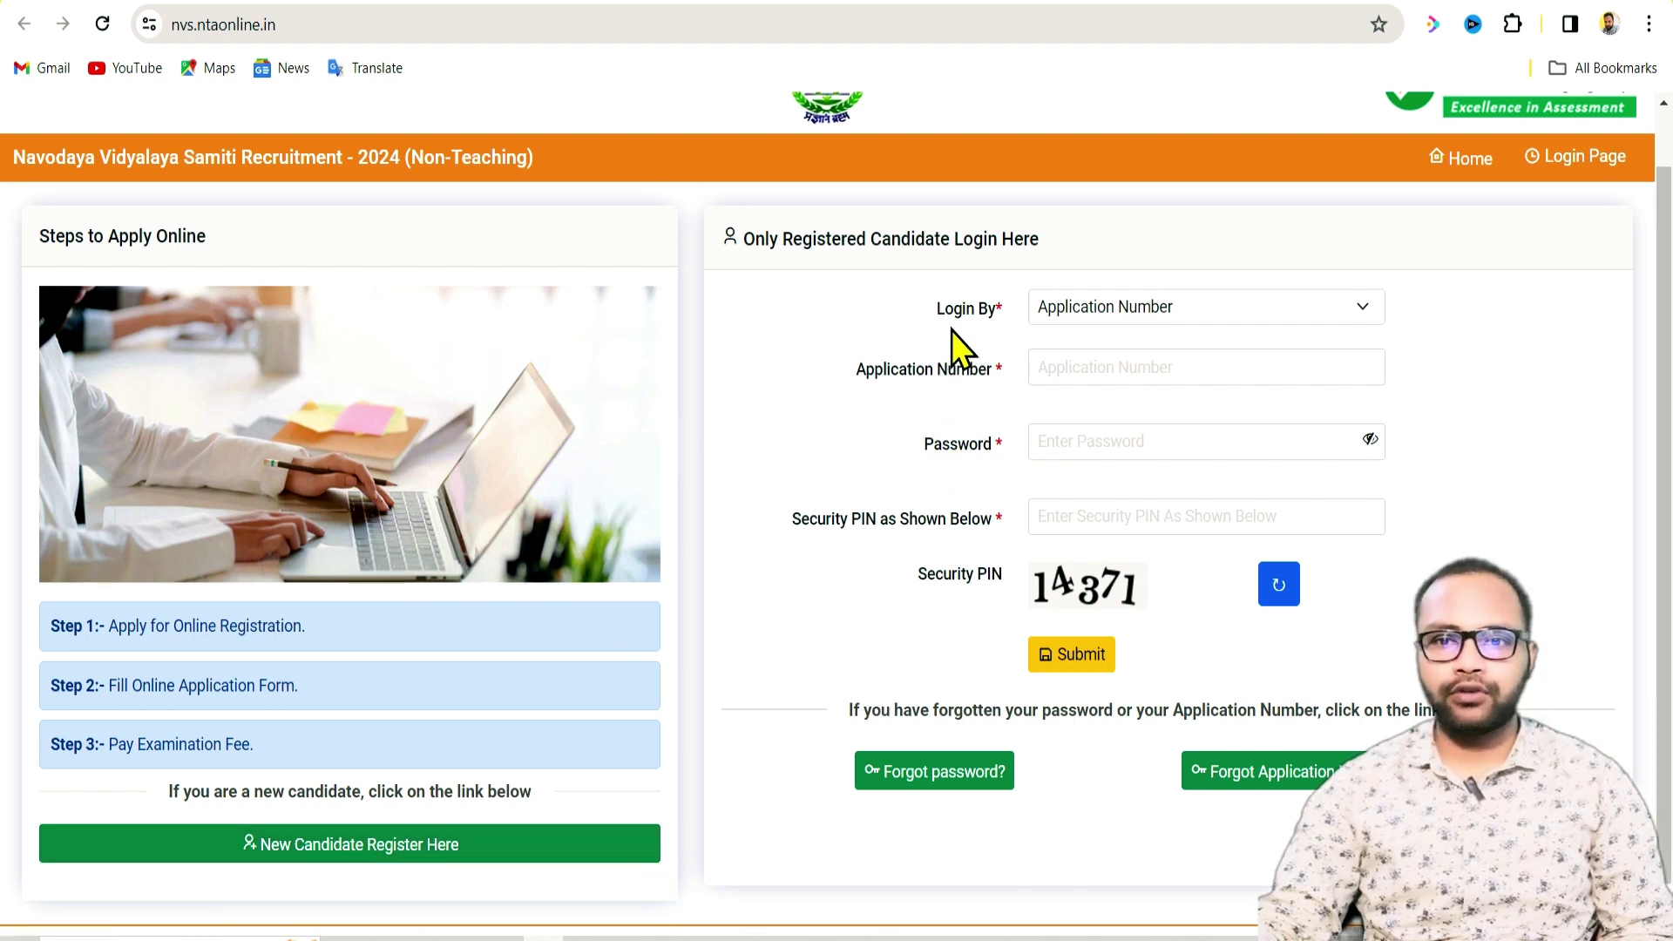
# Step: Log in as a registered candidate with Application Number as the login method
pyautogui.click(1073, 315)
pyautogui.click(1073, 315)
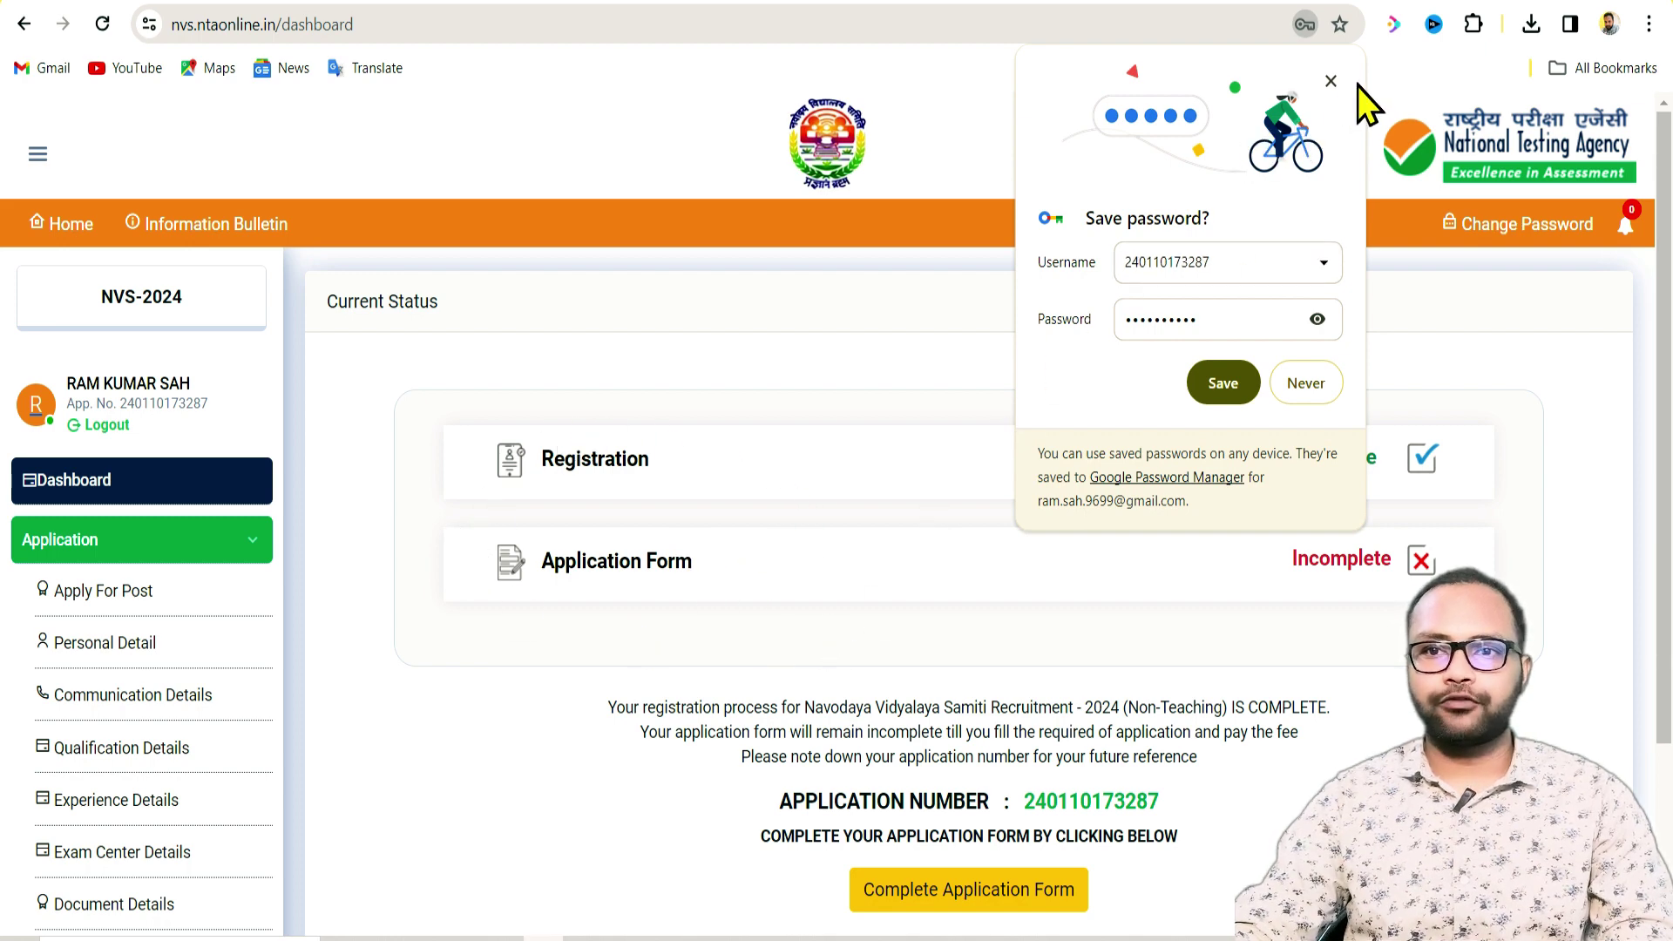
# Step: Dismiss the offer to save the password and open the incomplete application form
pyautogui.click(1330, 81)
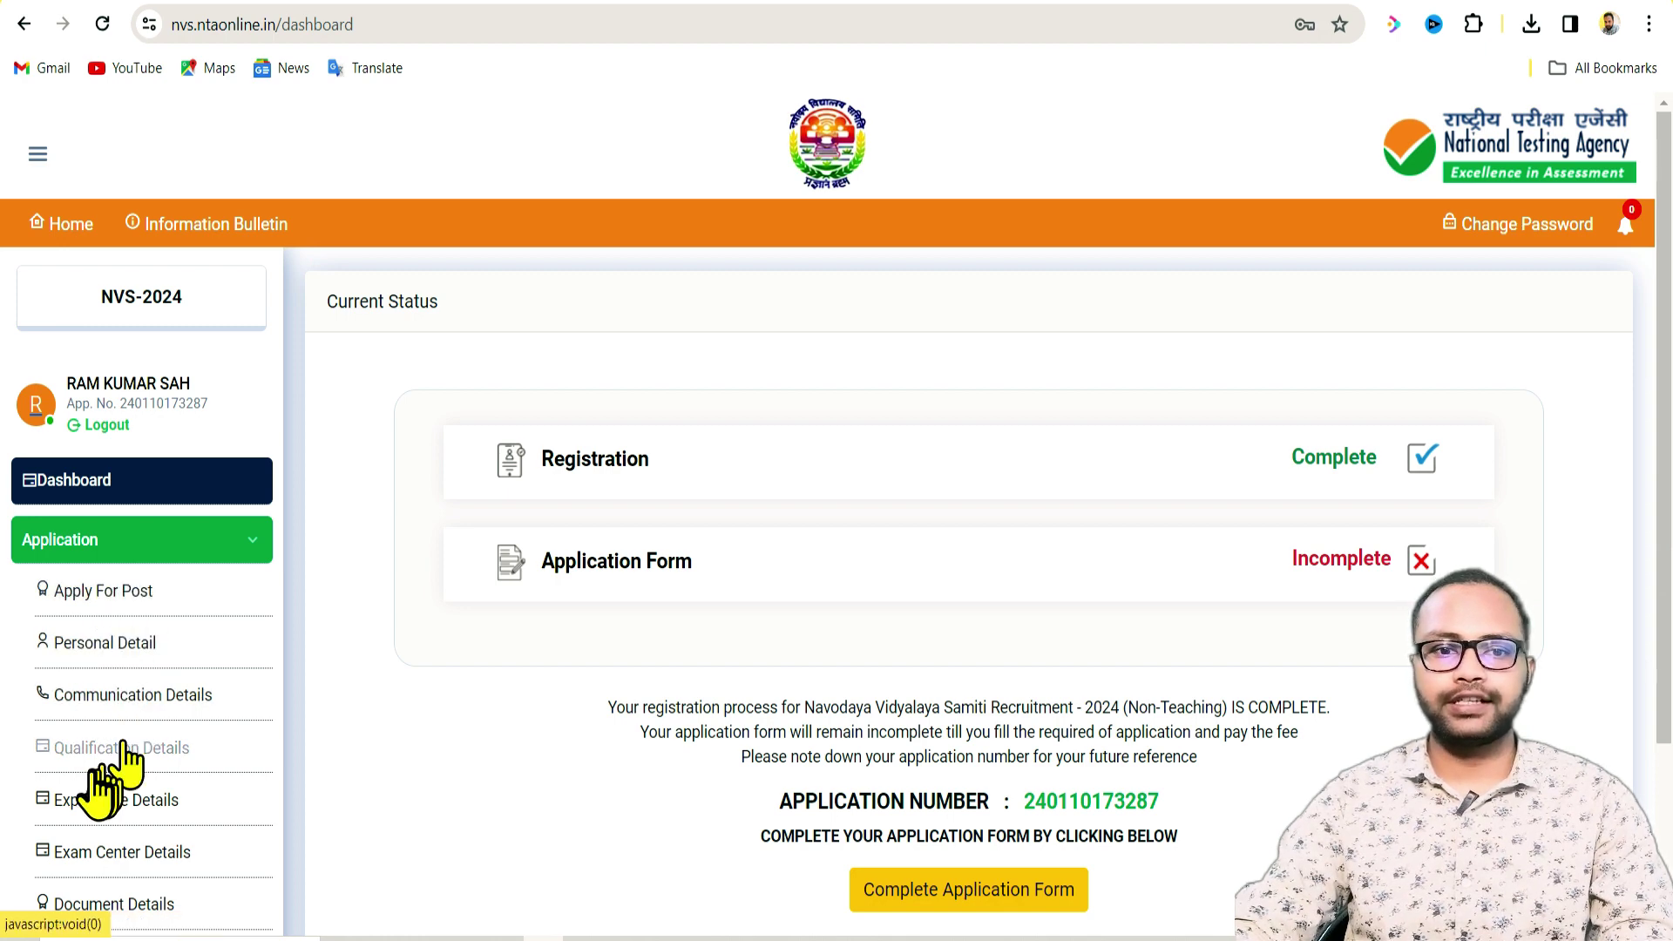
pyautogui.scroll(-3, 135, 834)
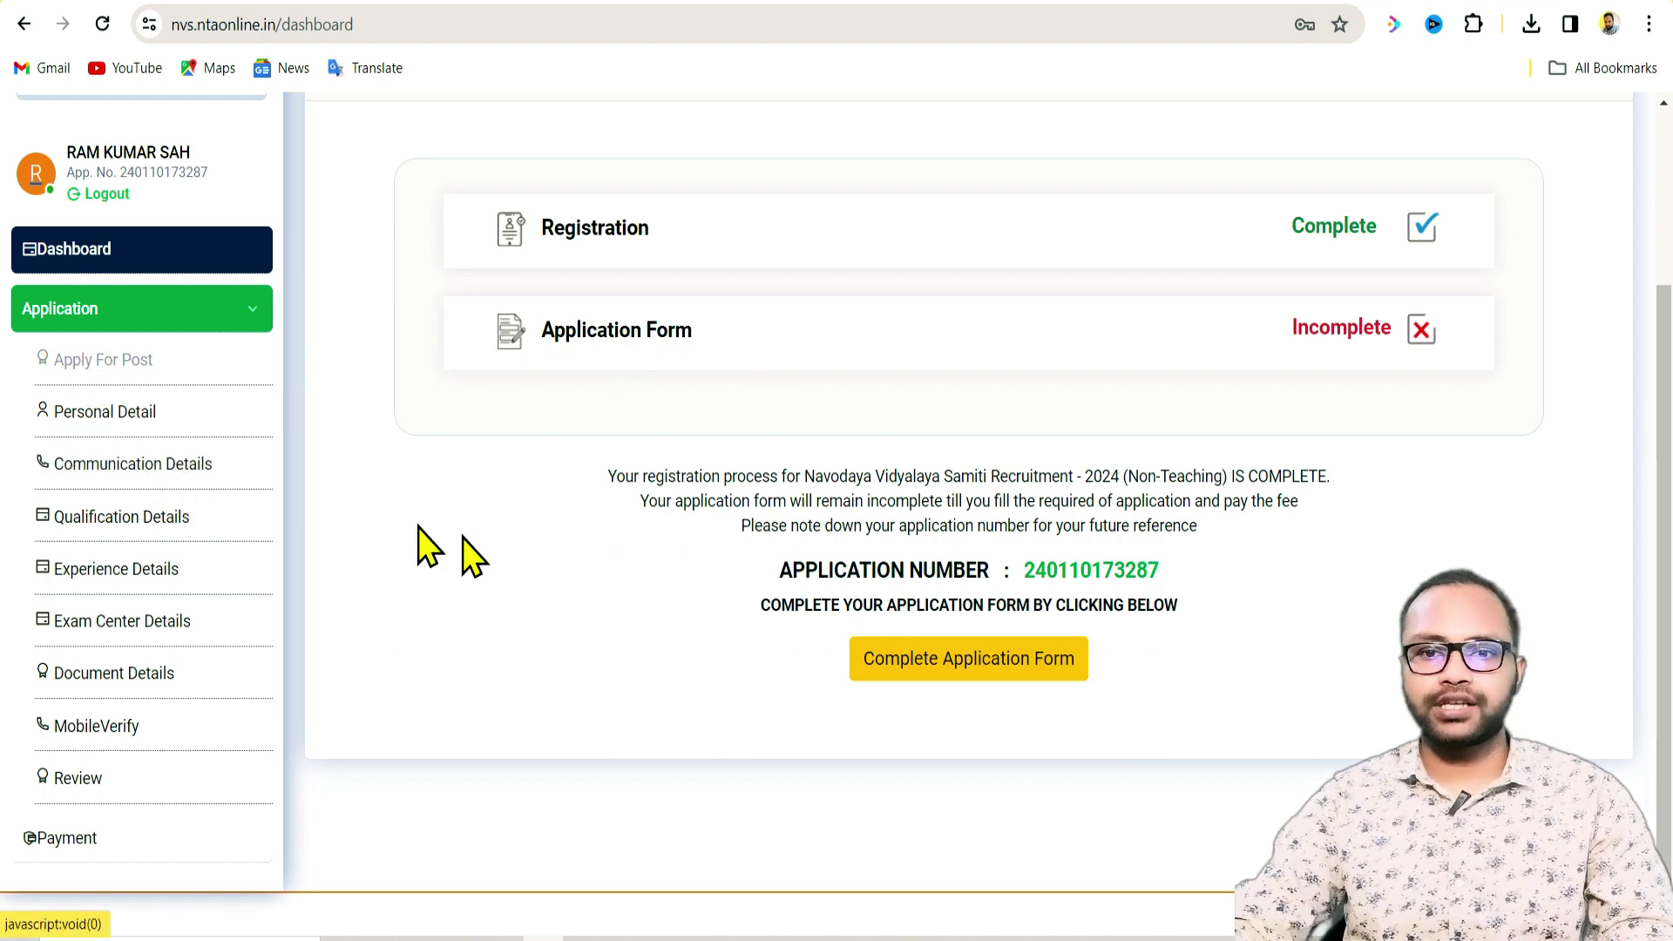
pyautogui.click(975, 655)
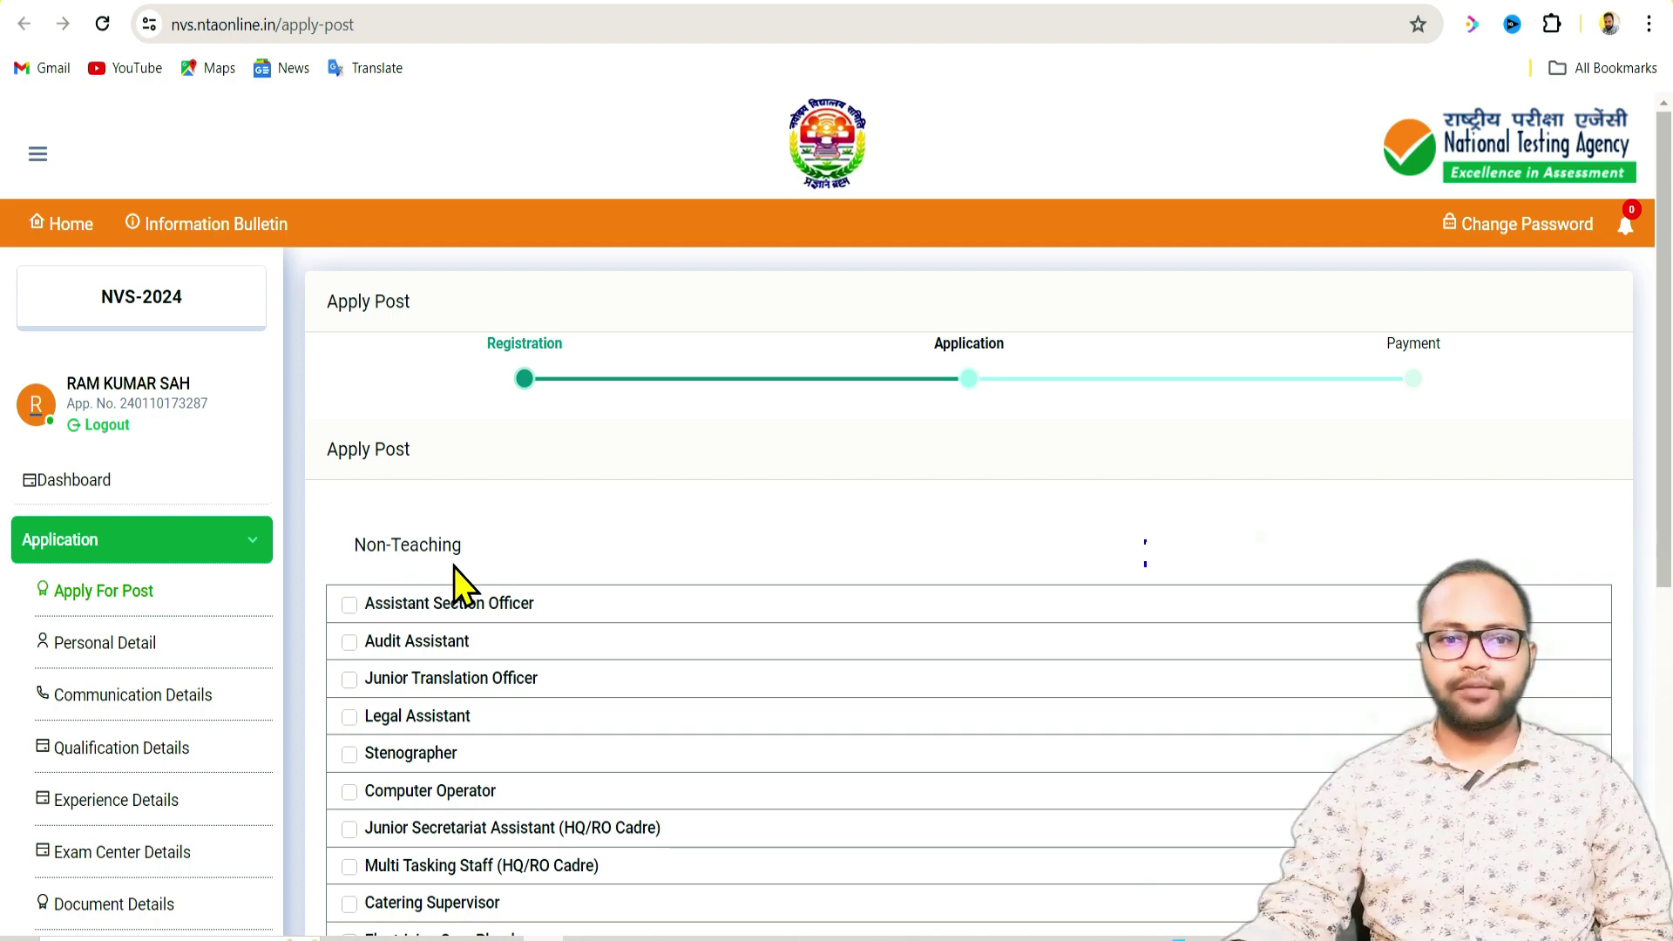
pyautogui.scroll(-6, 453, 567)
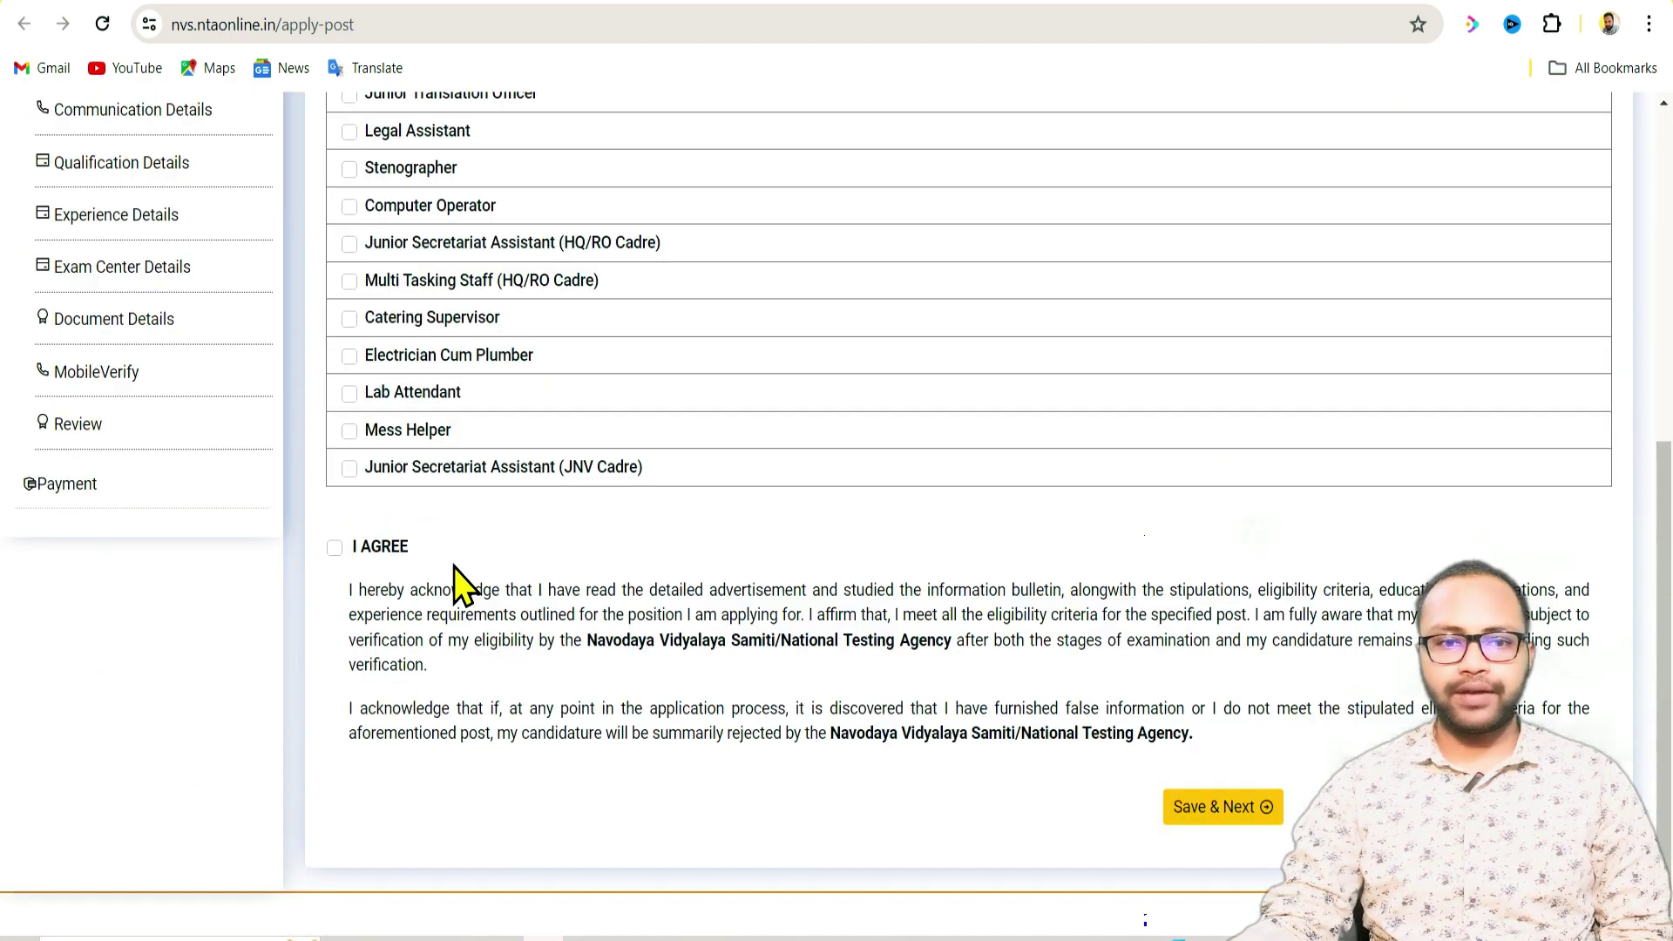
pyautogui.moveTo(1665, 588); pyautogui.dragTo(1665, 448)
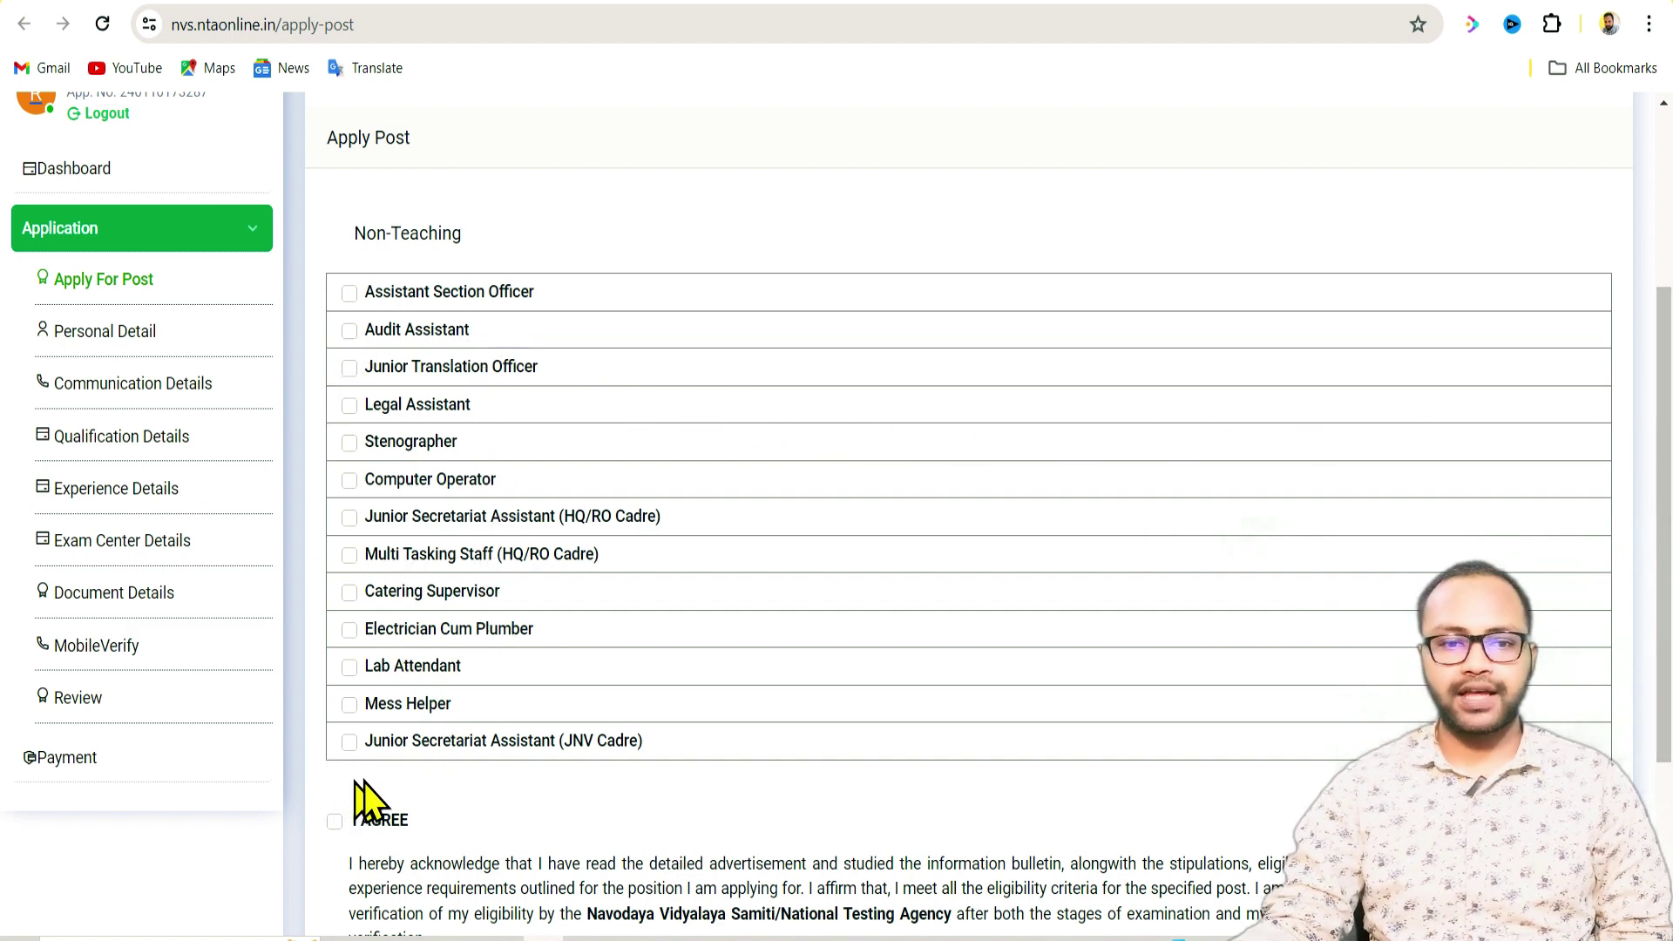
pyautogui.moveTo(1666, 547)
pyautogui.mouseDown()
pyautogui.moveTo(1668, 676)
pyautogui.moveTo(1654, 534)
pyautogui.mouseUp()
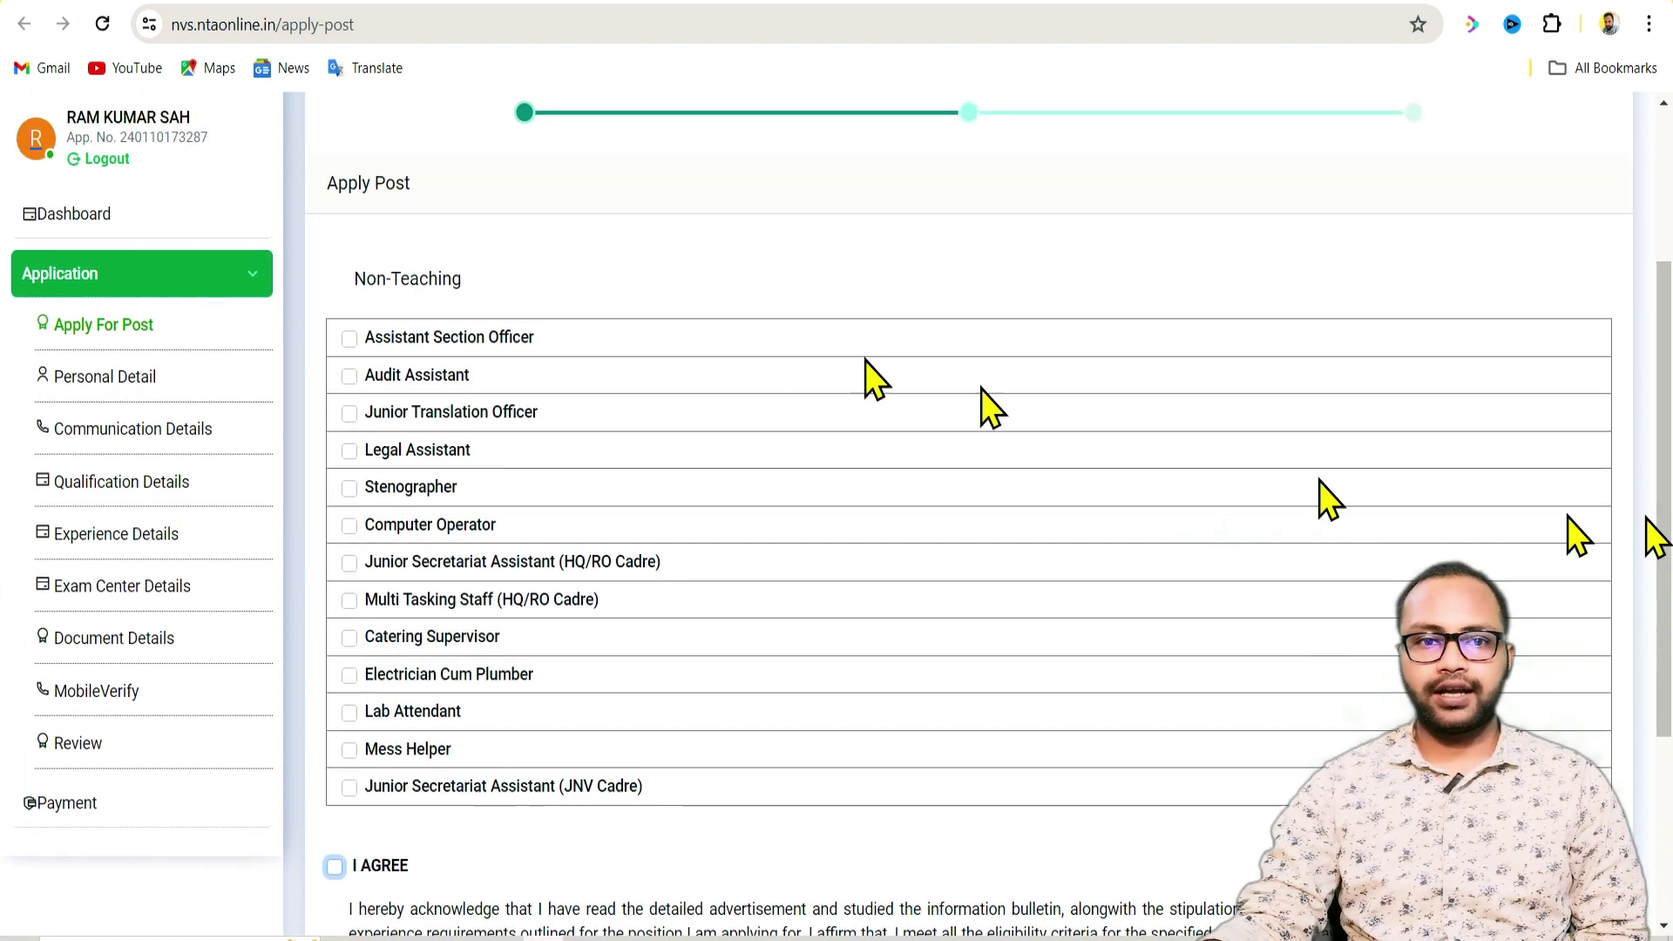
pyautogui.click(349, 339)
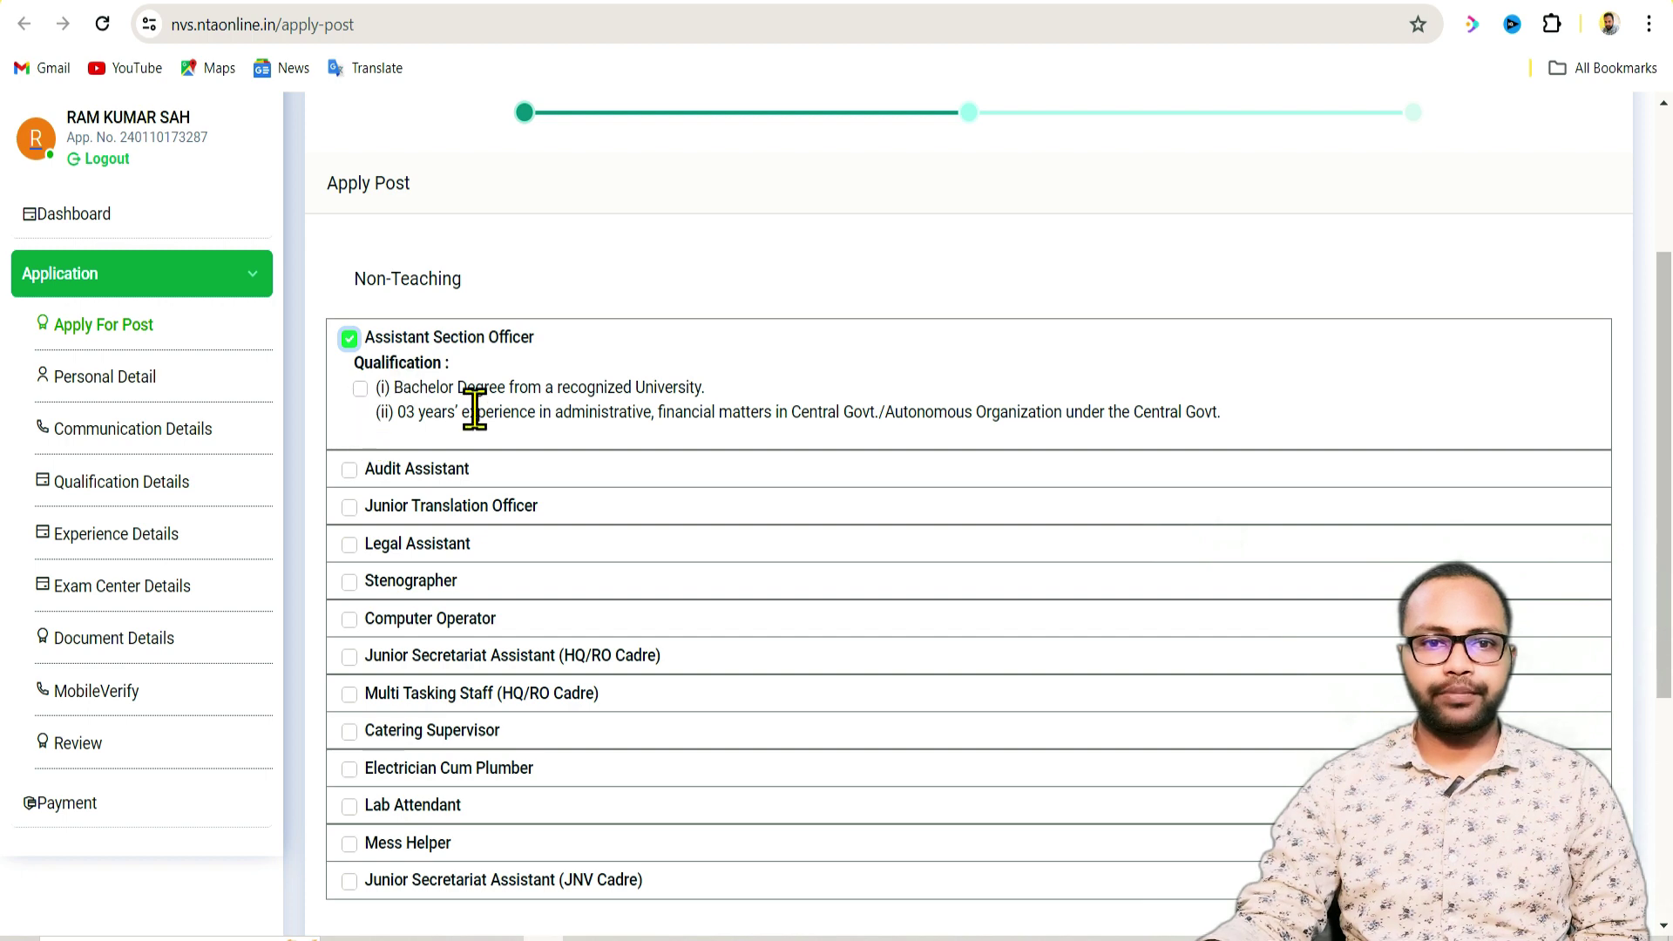
pyautogui.click(358, 392)
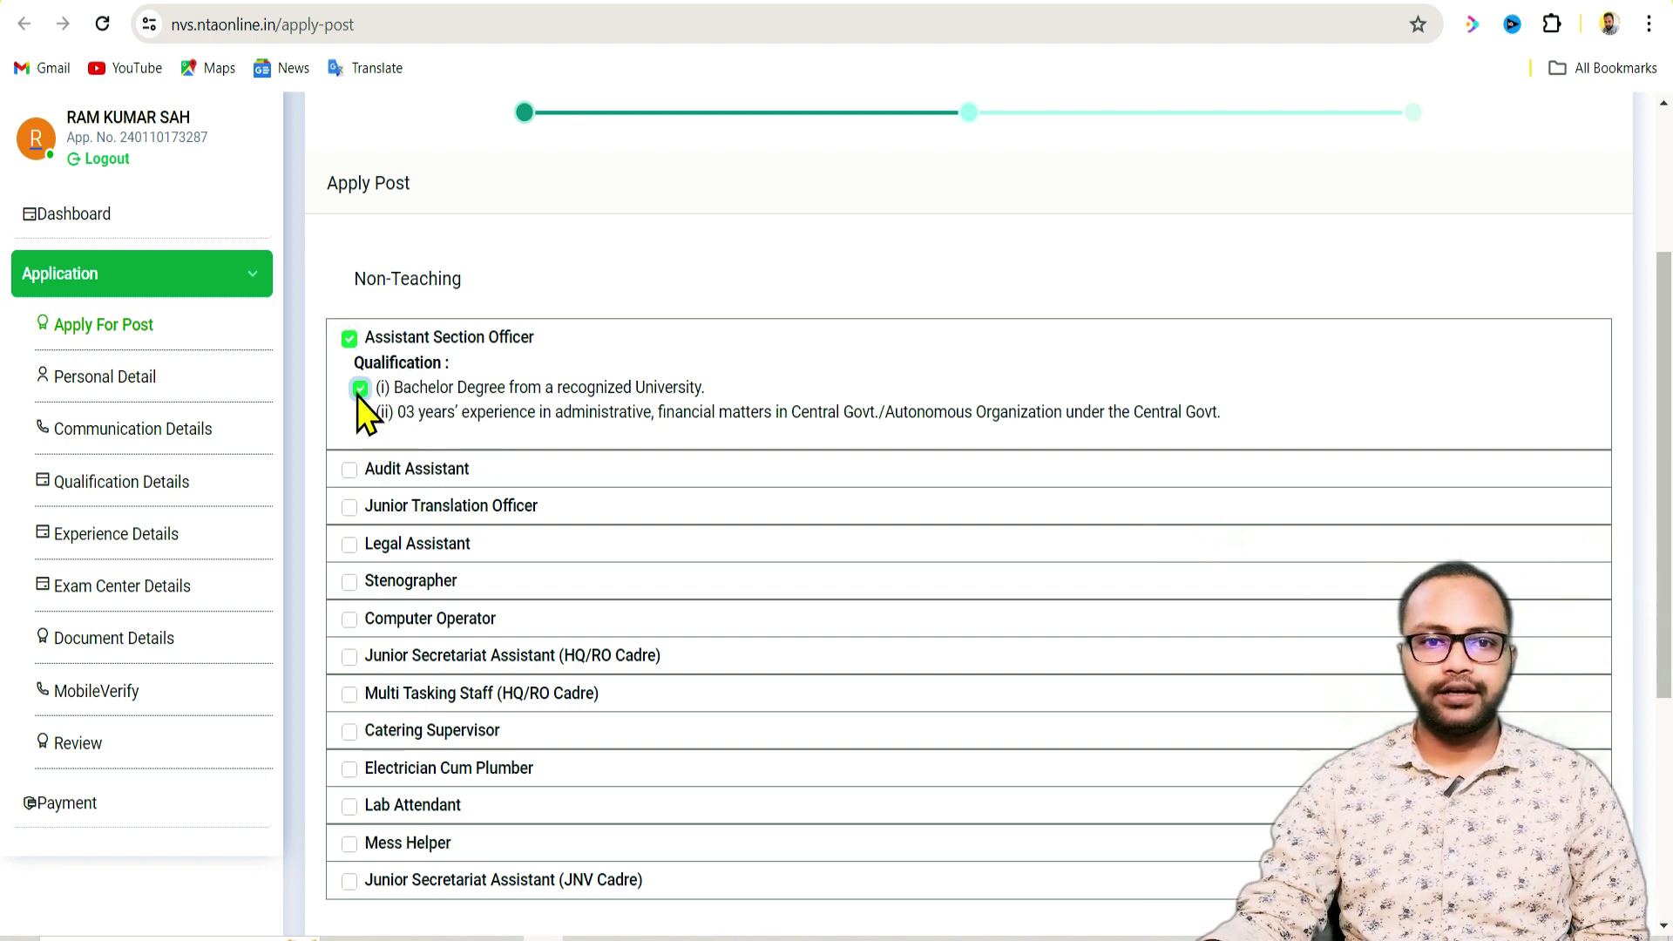
pyautogui.click(349, 339)
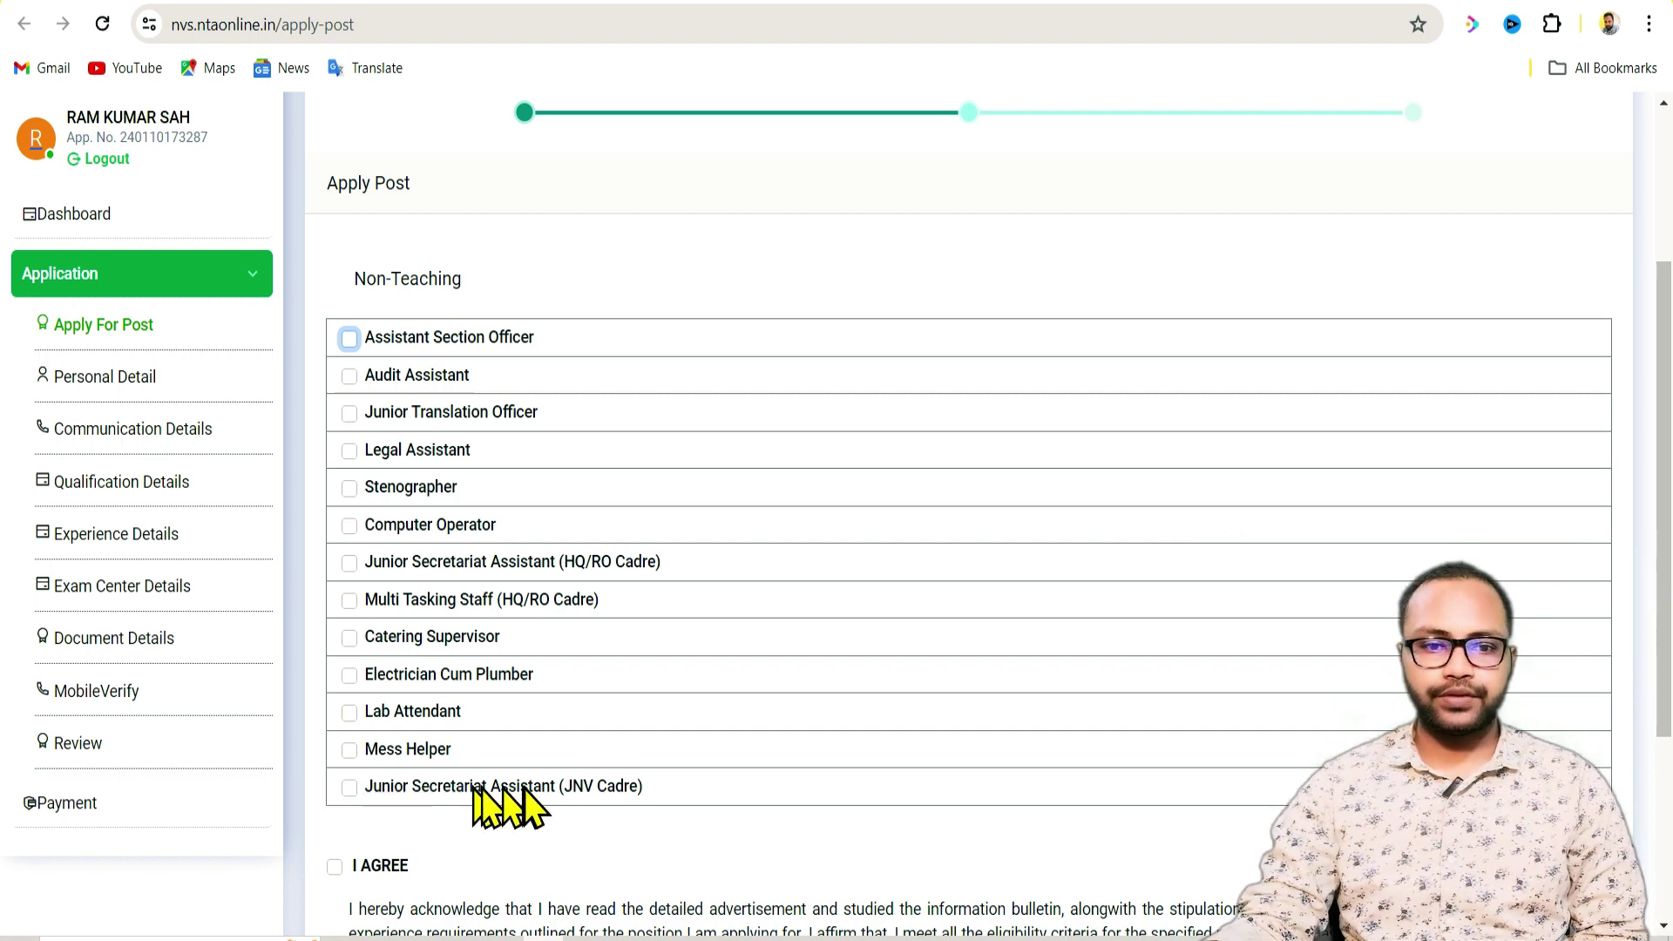
# Step: Apply for Junior Secretariat Assistant (JNV Cadre) with the Senior Secondary certificate and typewriting qualification, choosing English for the skill test
pyautogui.click(349, 786)
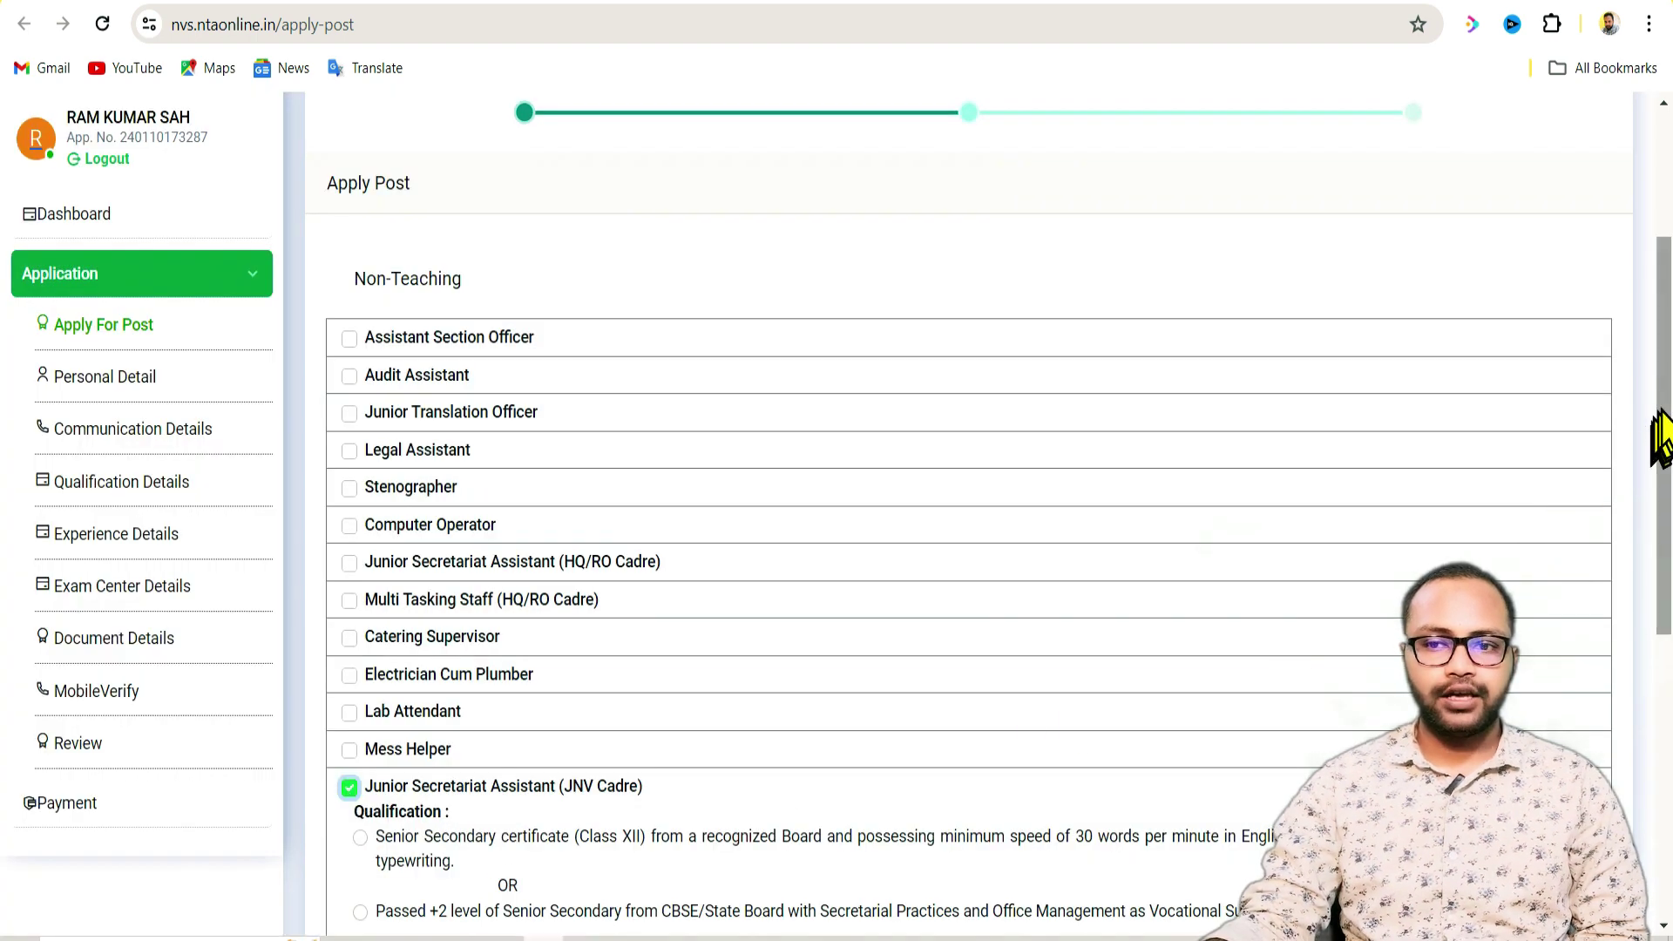
pyautogui.scroll(-2, 1660, 418)
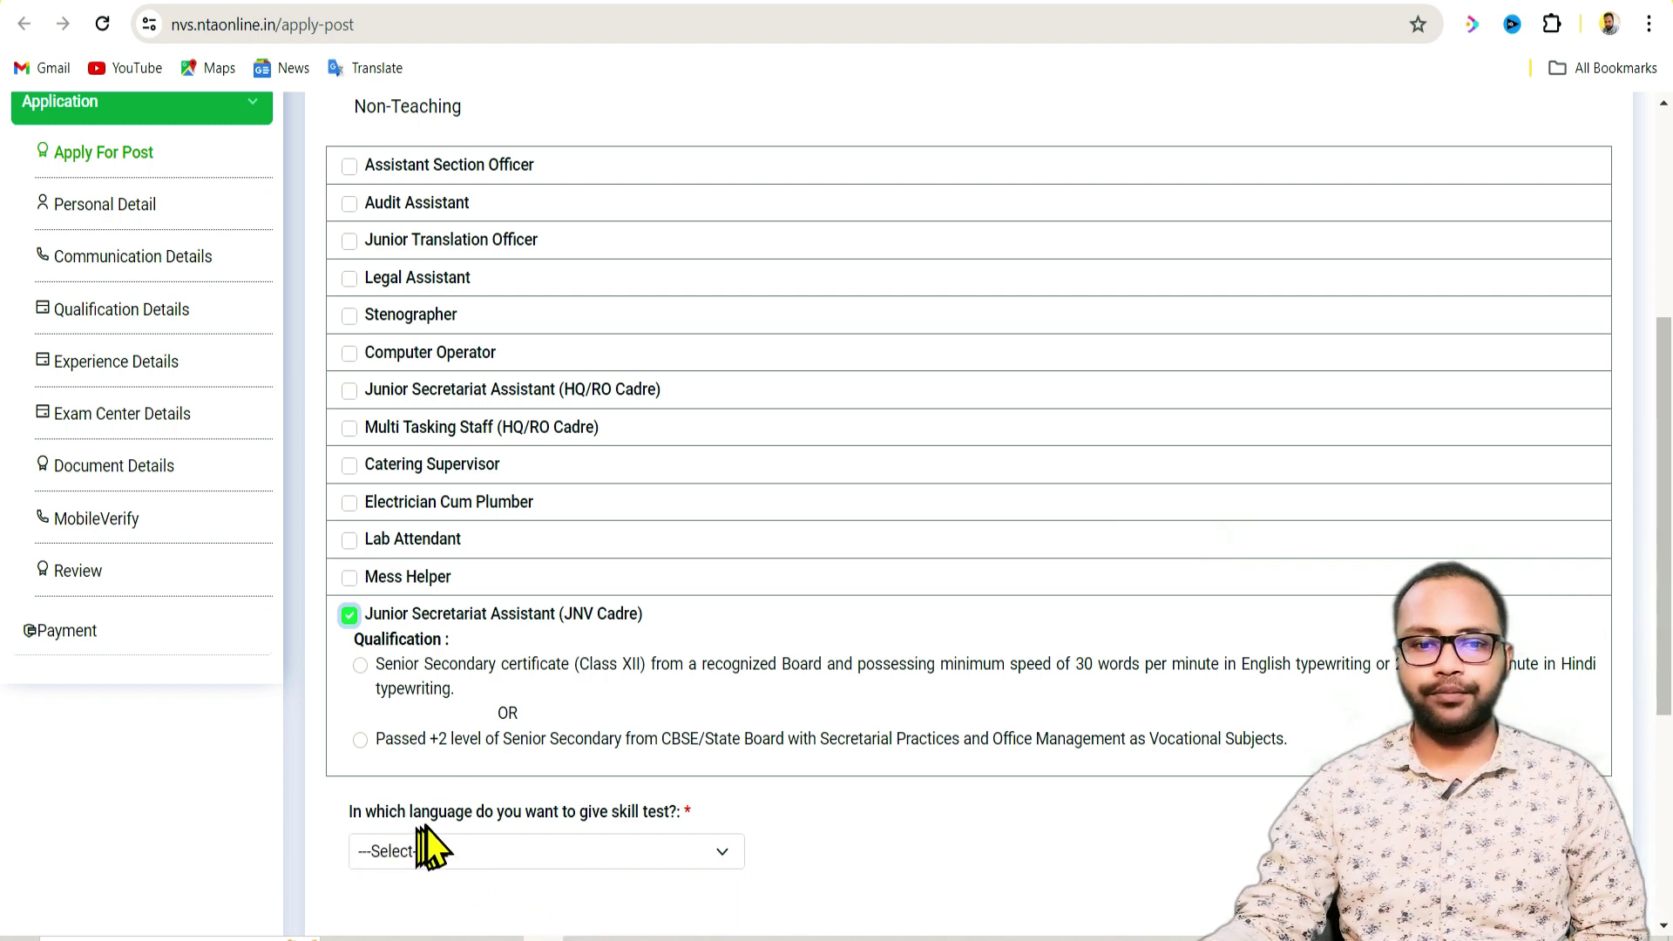
pyautogui.click(595, 844)
pyautogui.click(596, 844)
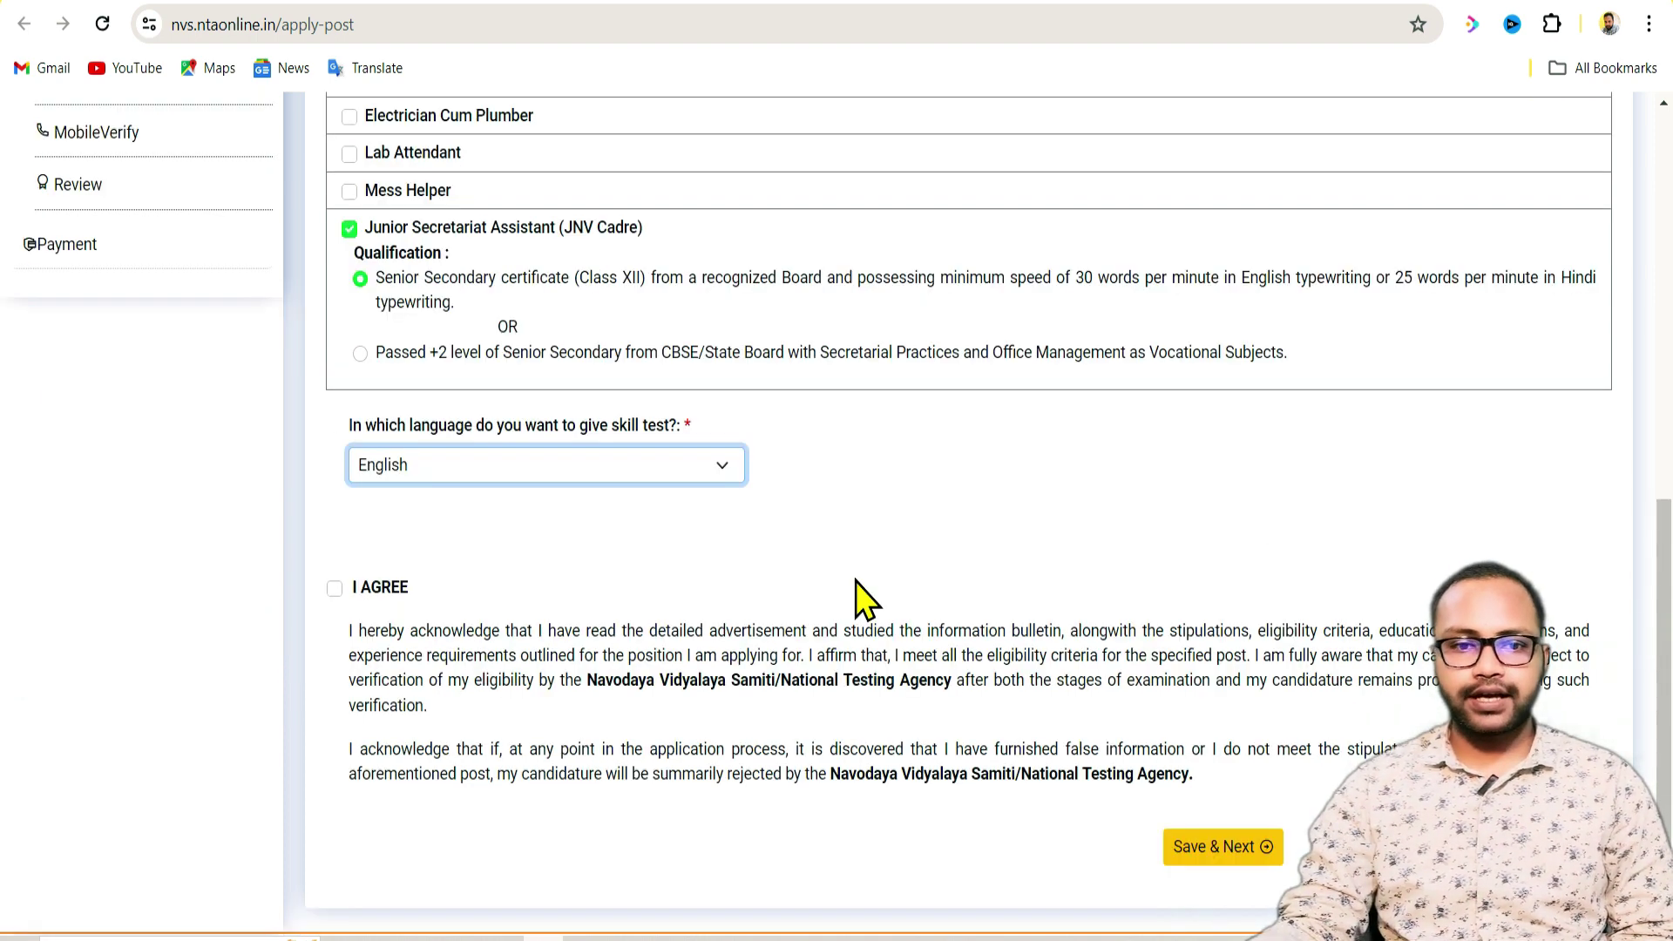
# Step: Agree to the eligibility declaration and save the post selection, continuing to the personal details
pyautogui.click(335, 588)
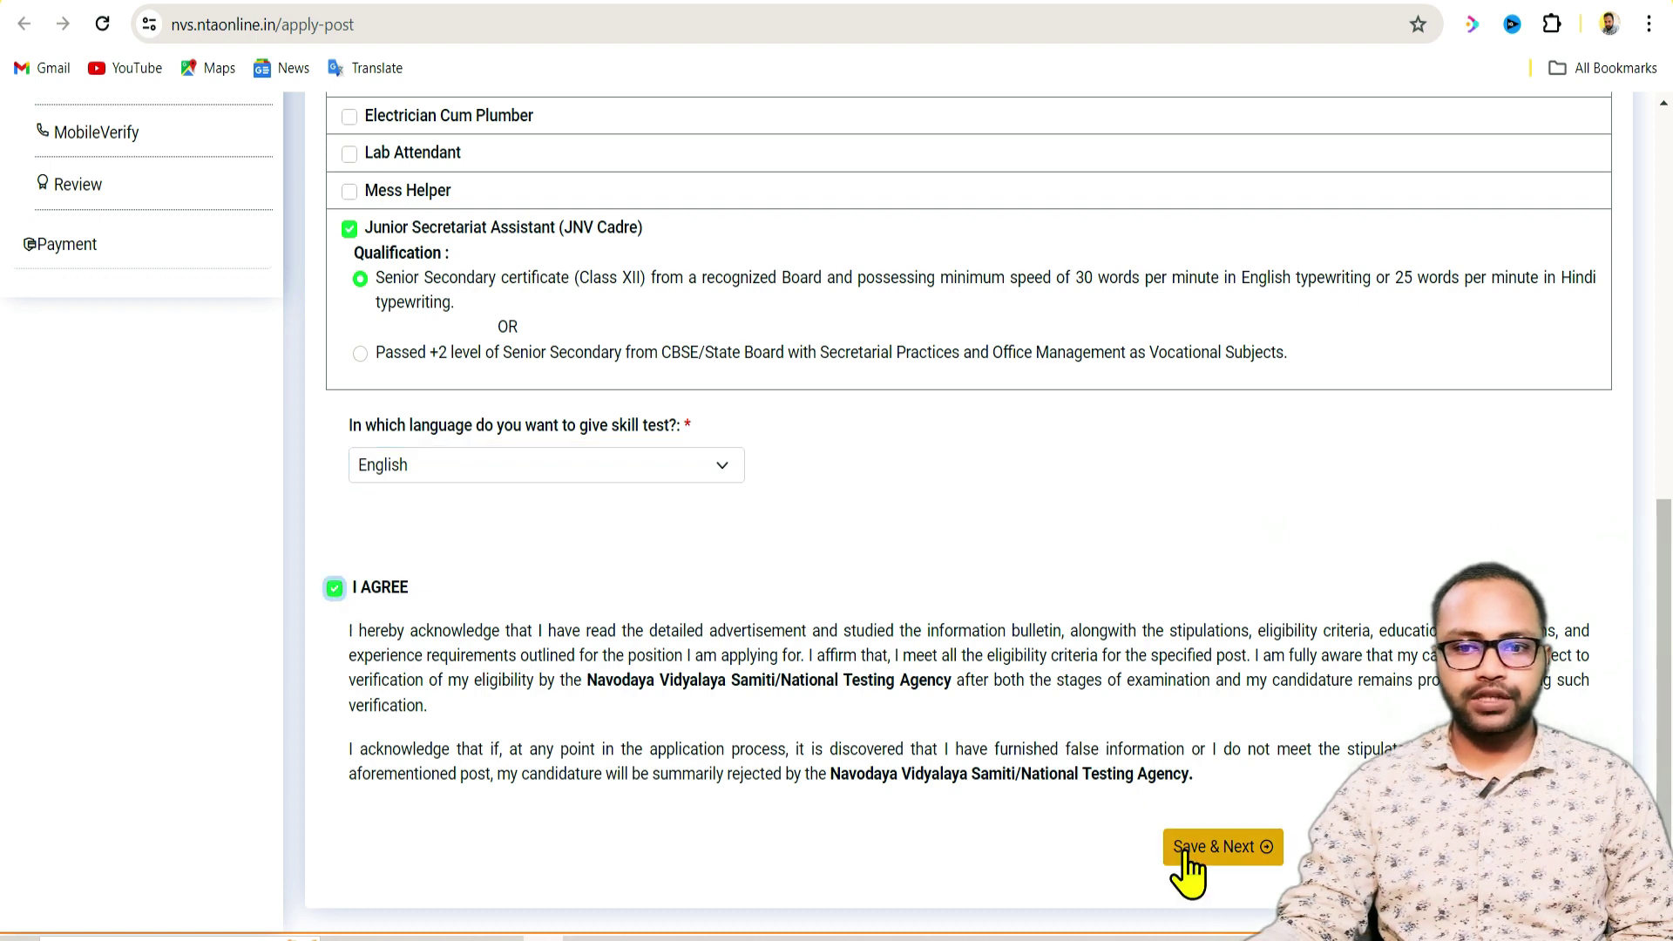
pyautogui.scroll(-1, 1186, 858)
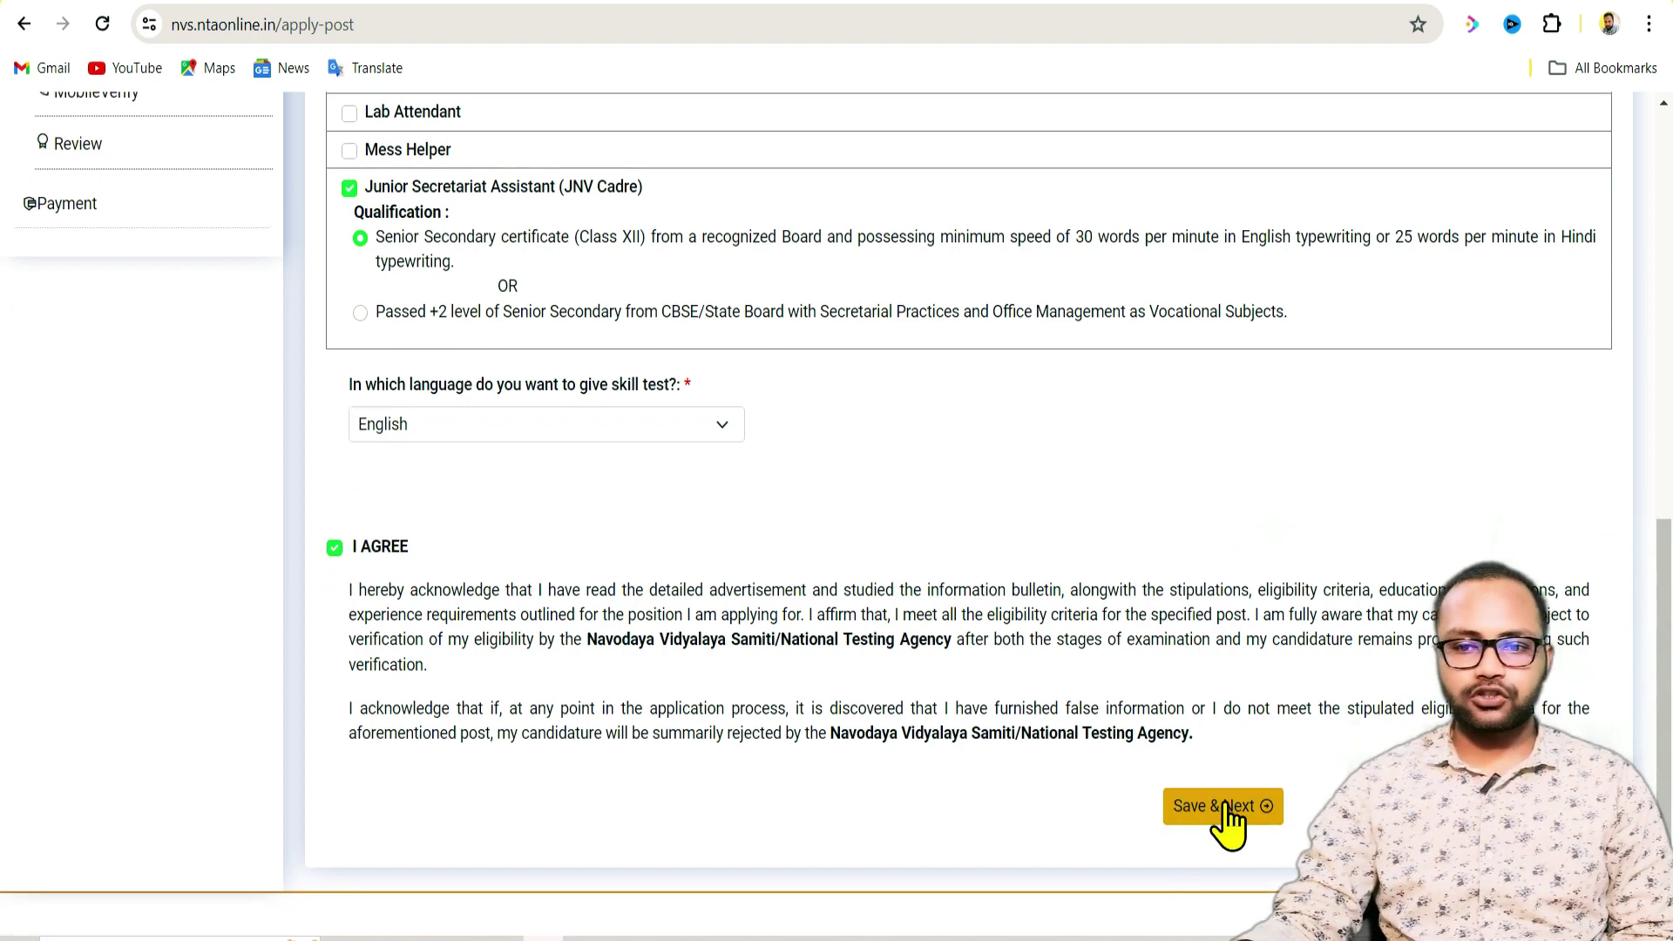
pyautogui.click(1225, 806)
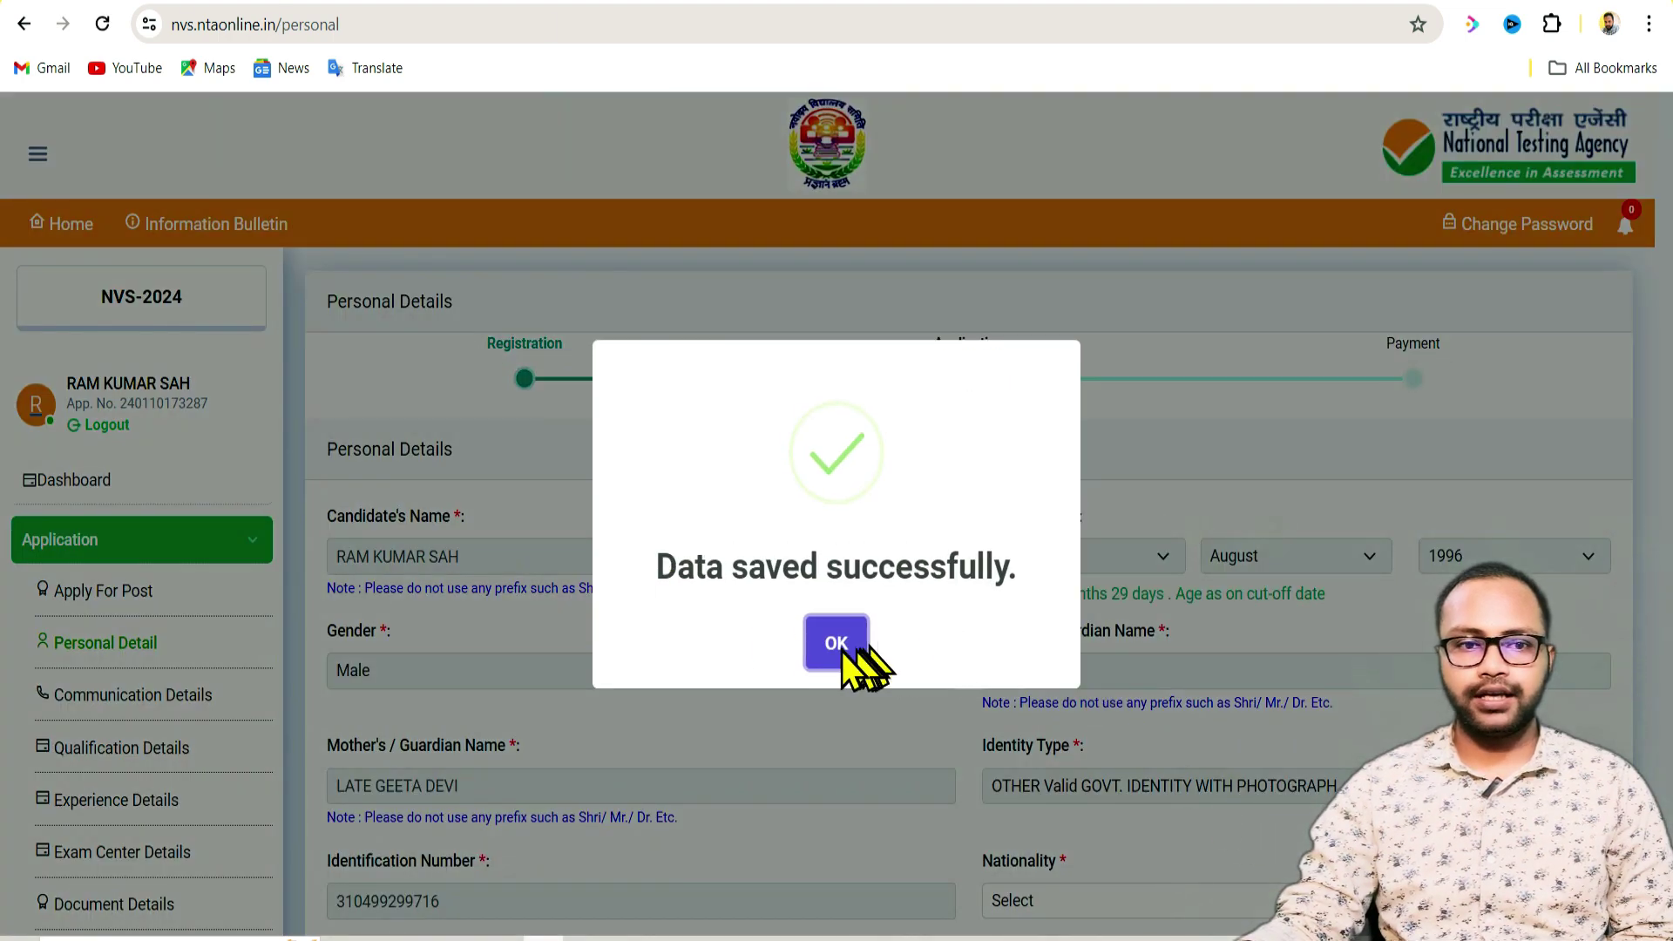
pyautogui.click(838, 649)
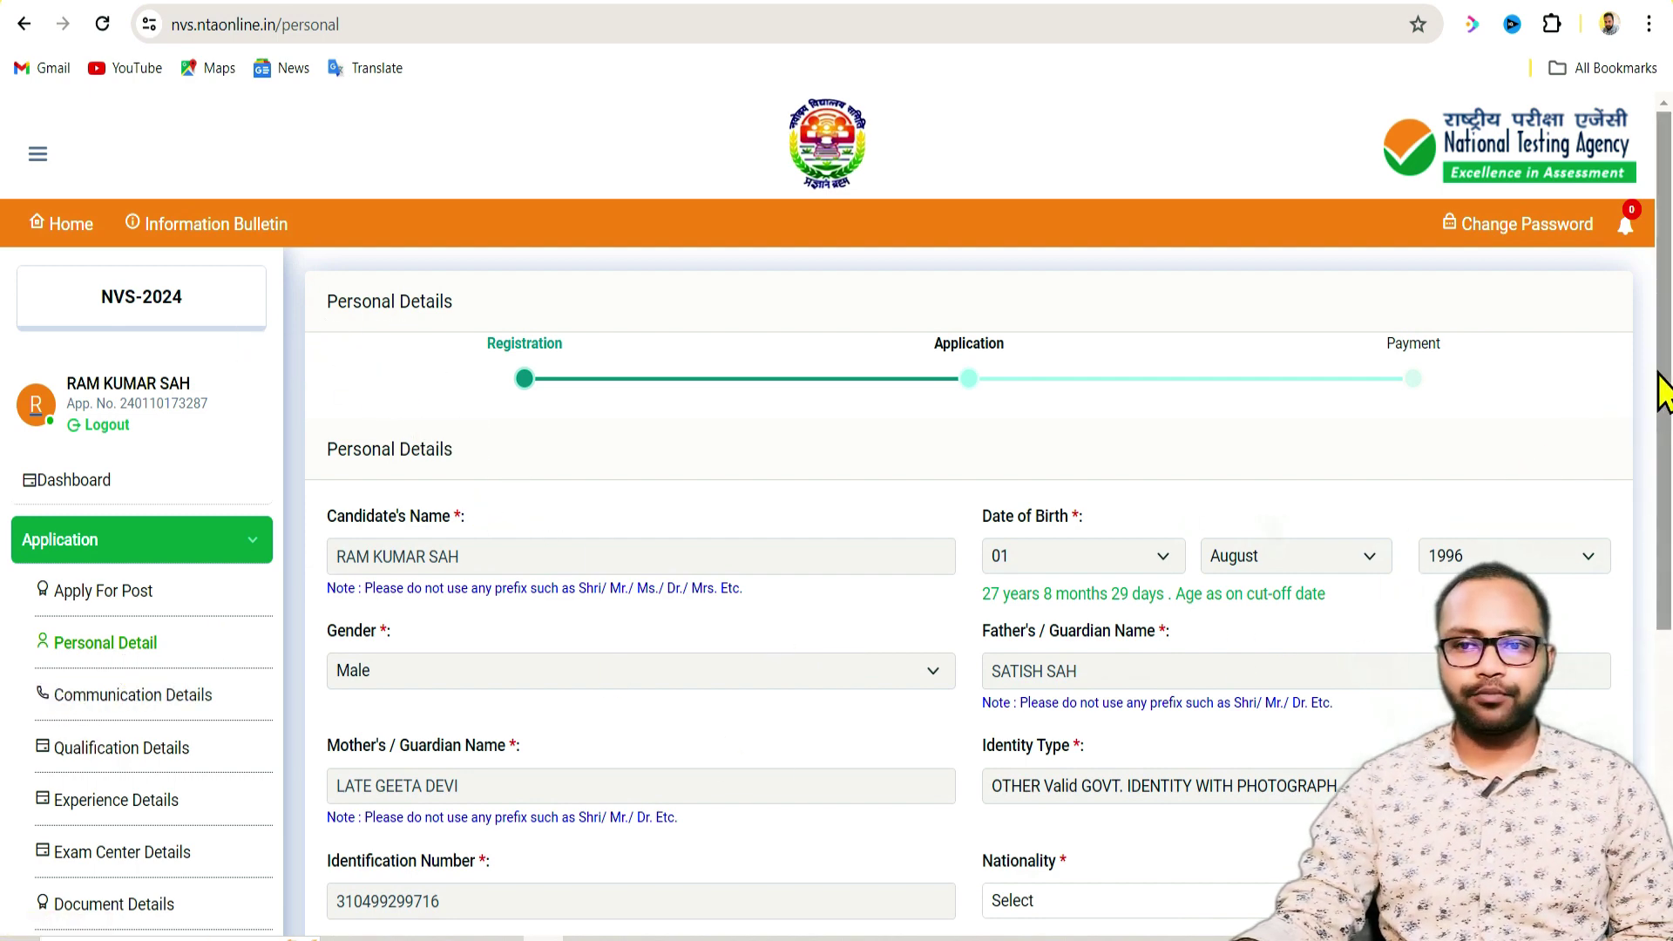
# Step: Set the nationality to INDIAN and marital status to UnMarried, and save the personal details
pyautogui.moveTo(1659, 375); pyautogui.dragTo(1666, 528)
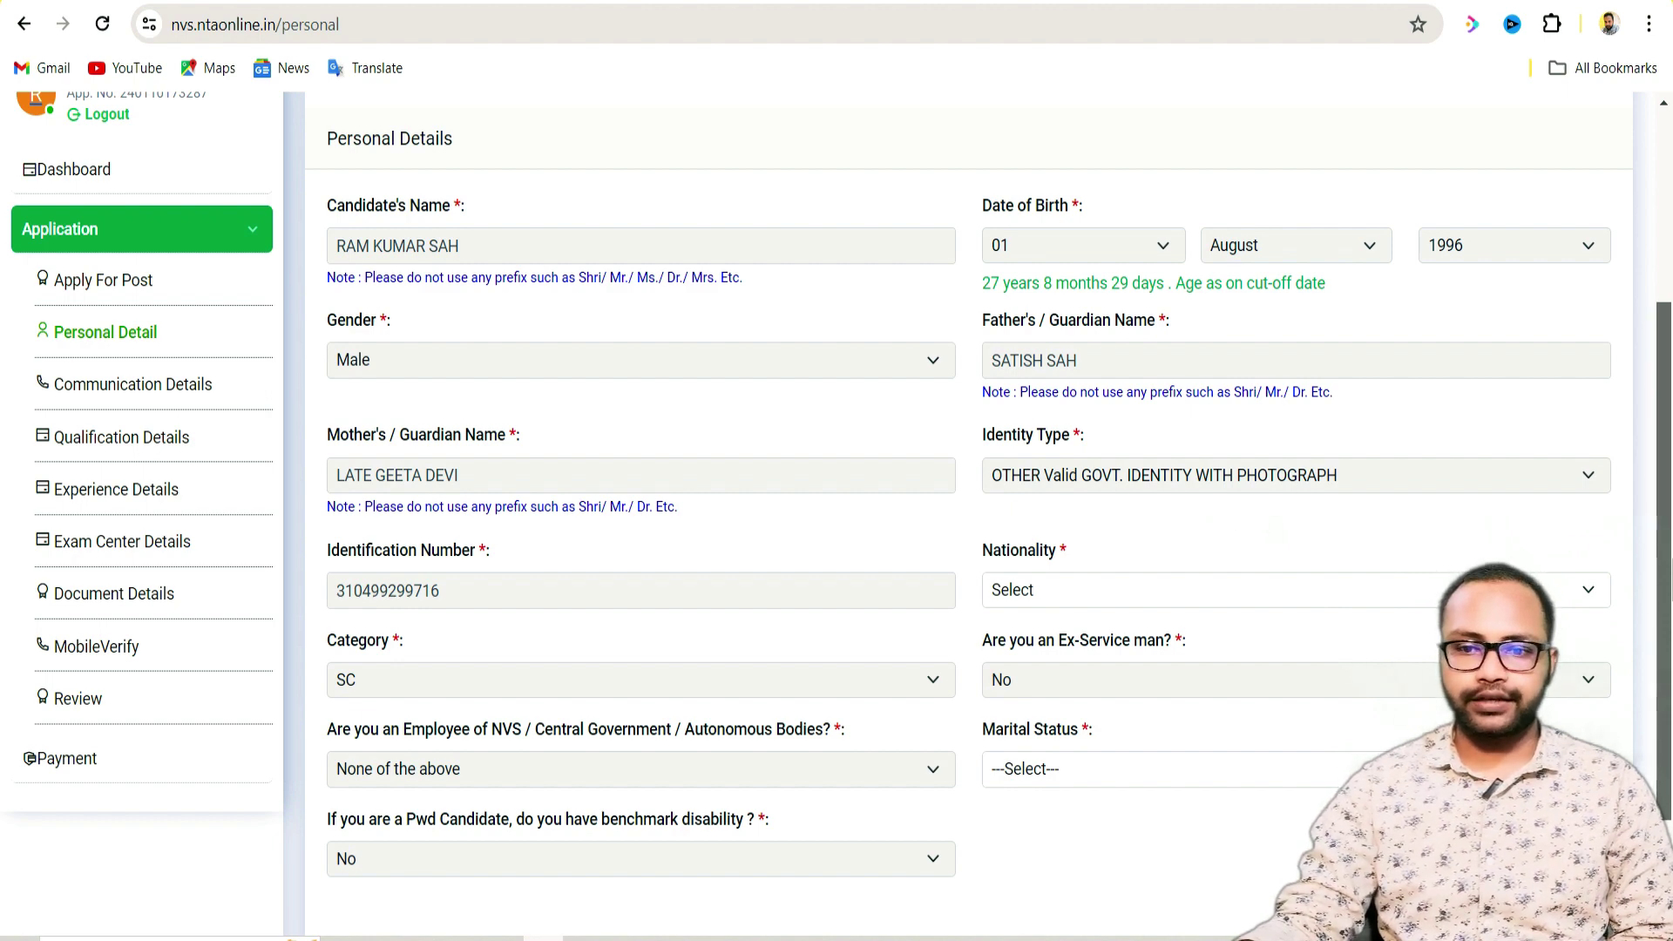
pyautogui.scroll(-1, 1660, 566)
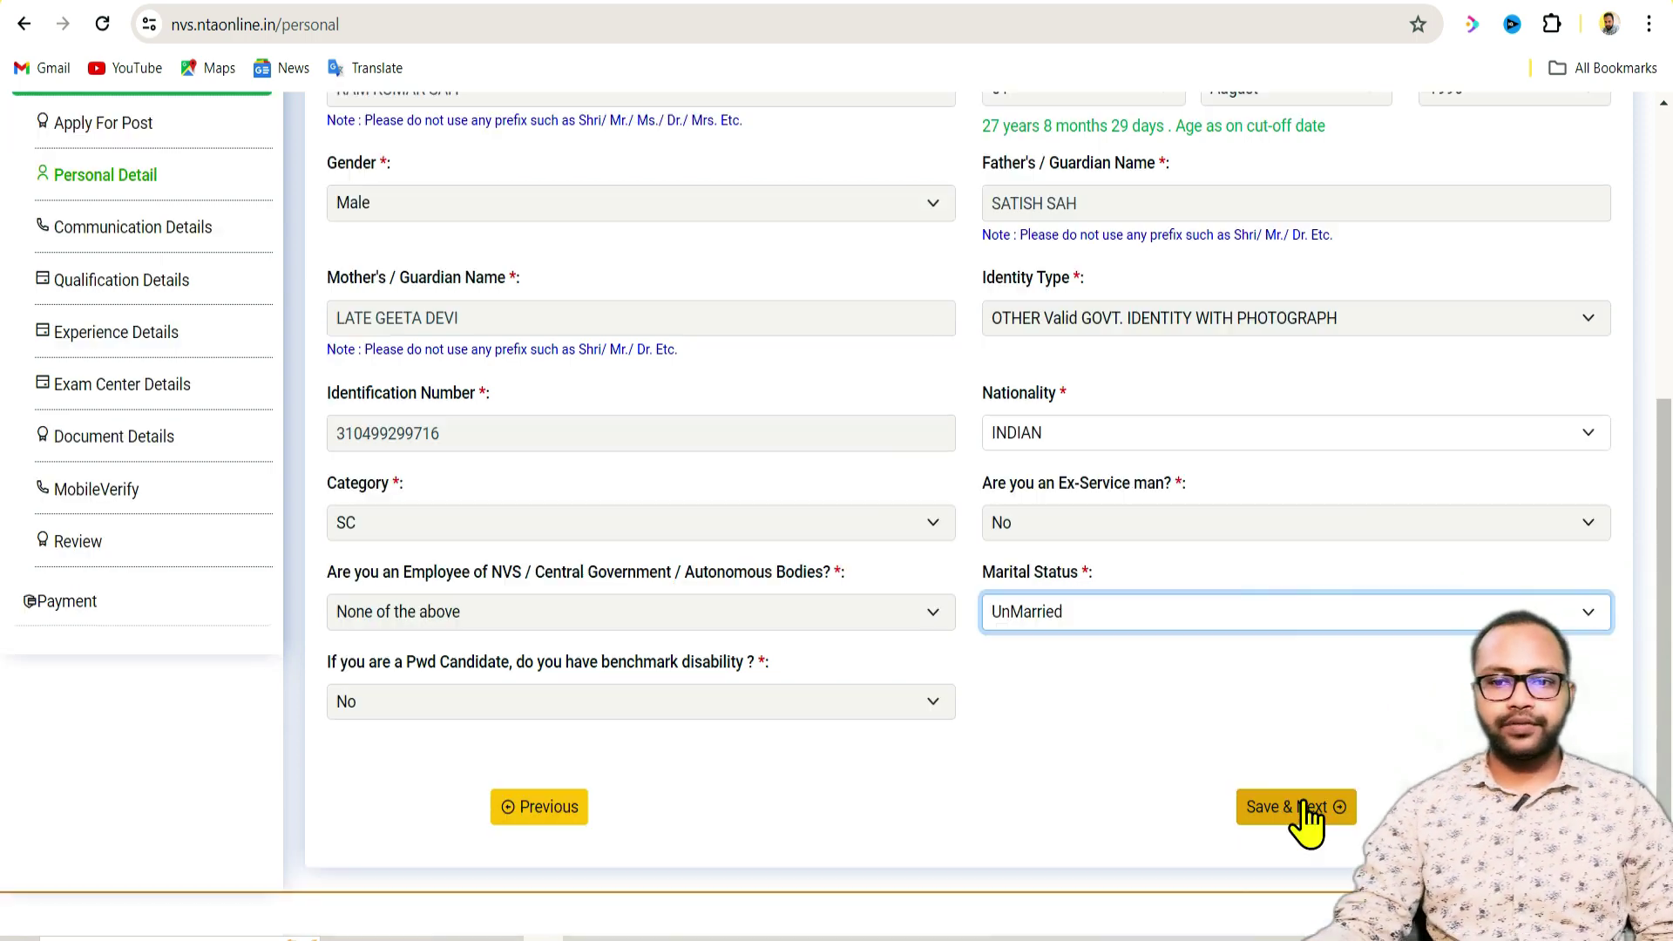
pyautogui.click(1304, 805)
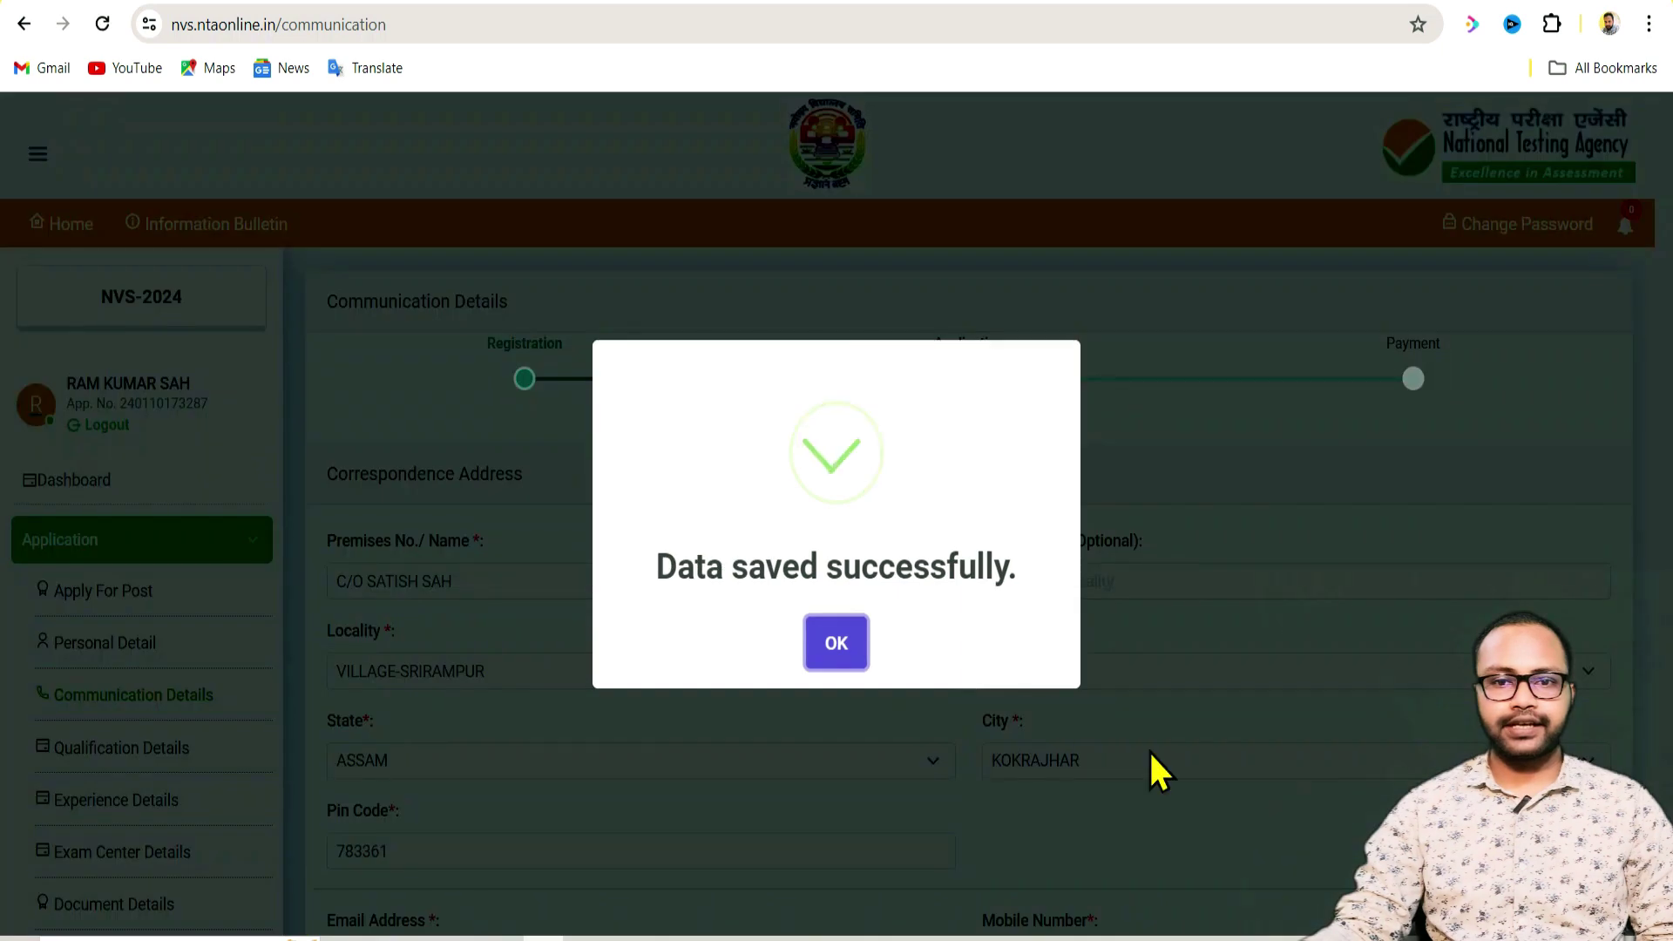
pyautogui.click(838, 644)
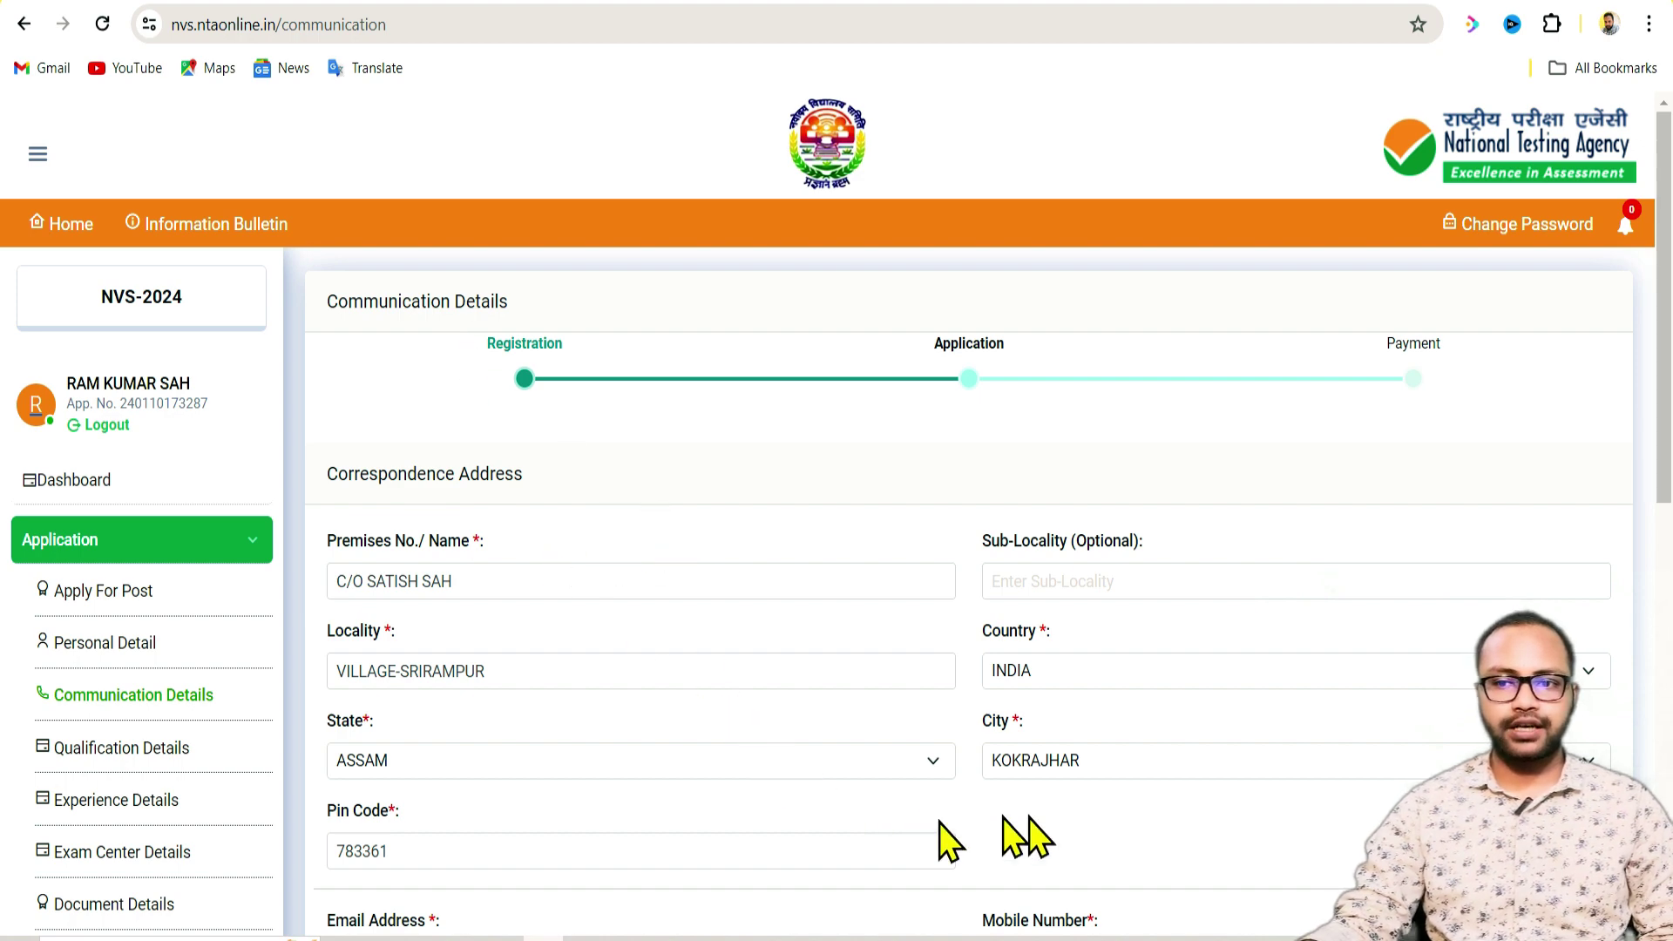
# Step: Set the type of place to RURAL, mark the permanent address same as the correspondence address, and save the communication details
pyautogui.moveTo(1668, 357); pyautogui.dragTo(1667, 749)
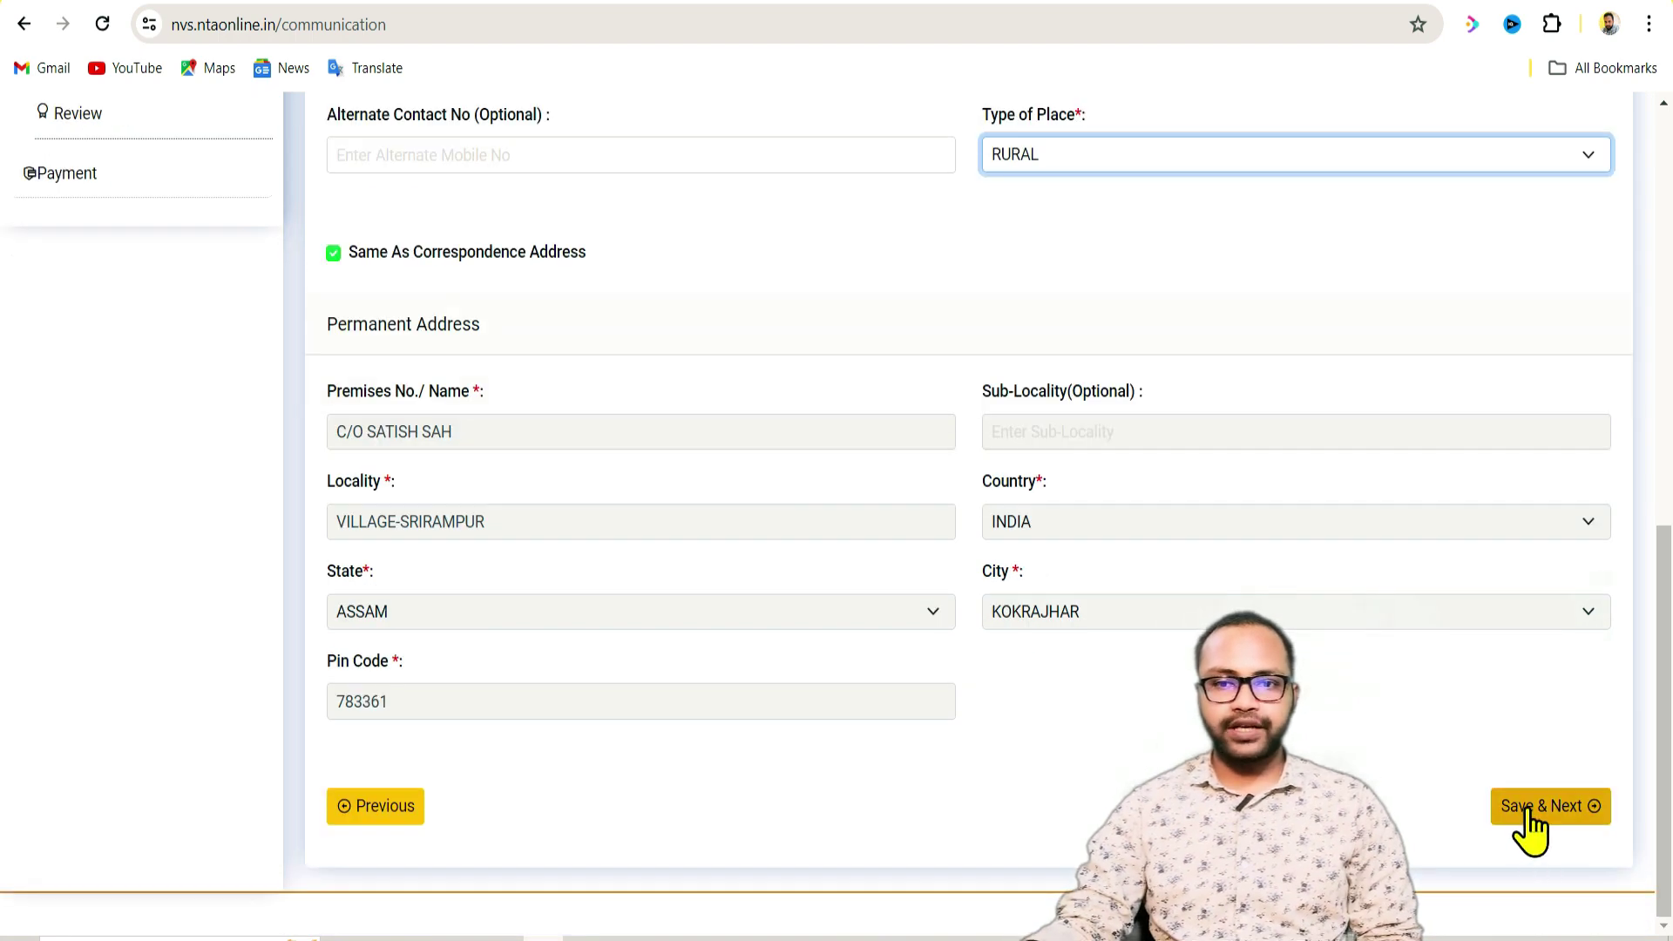
pyautogui.click(1526, 812)
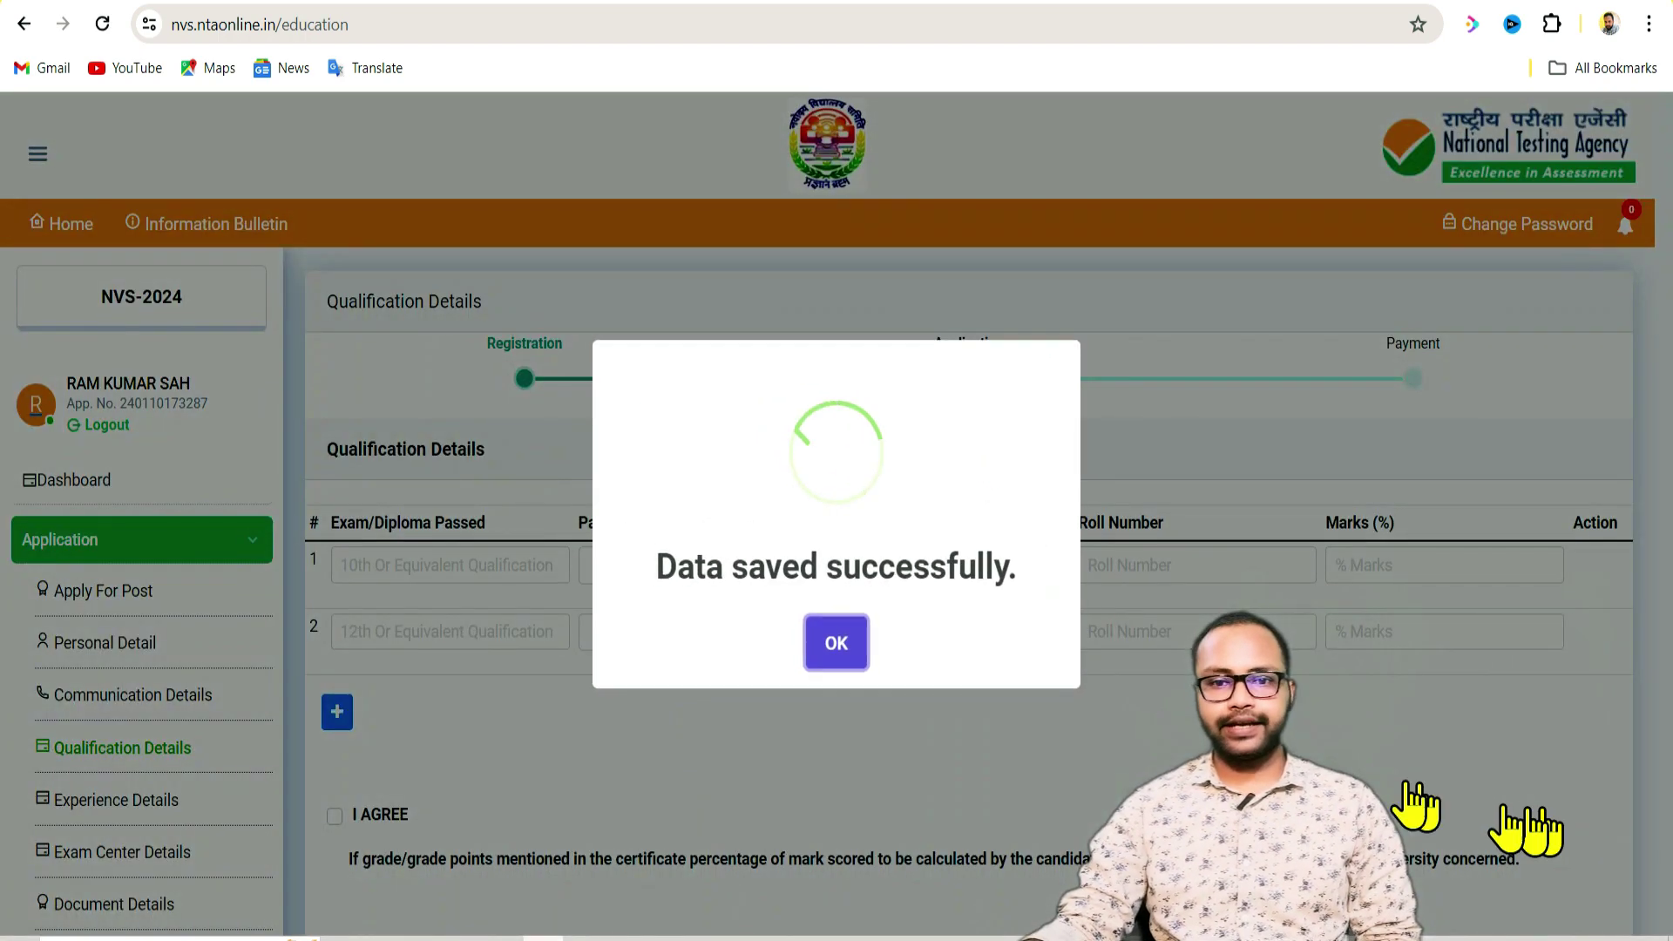
pyautogui.click(835, 645)
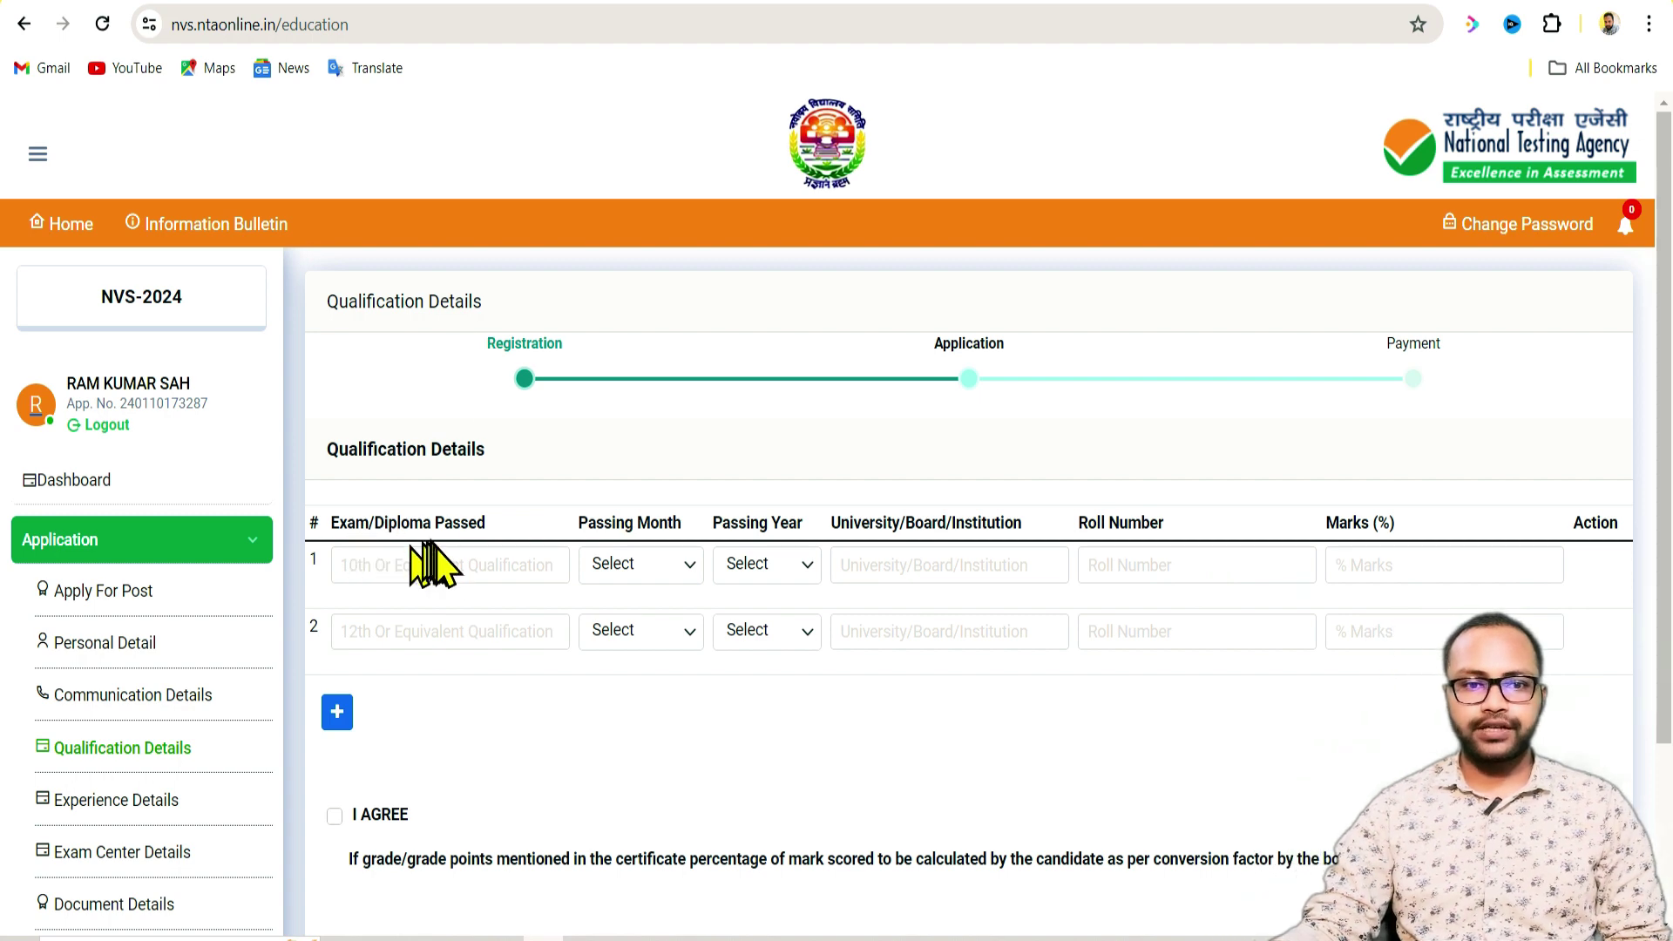
# Step: Enter the 10TH, 12TH, B COM, M COM and PGDCA qualifications with dates, institutions, roll numbers and marks, then agree and save
pyautogui.click(385, 568)
pyautogui.click(413, 634)
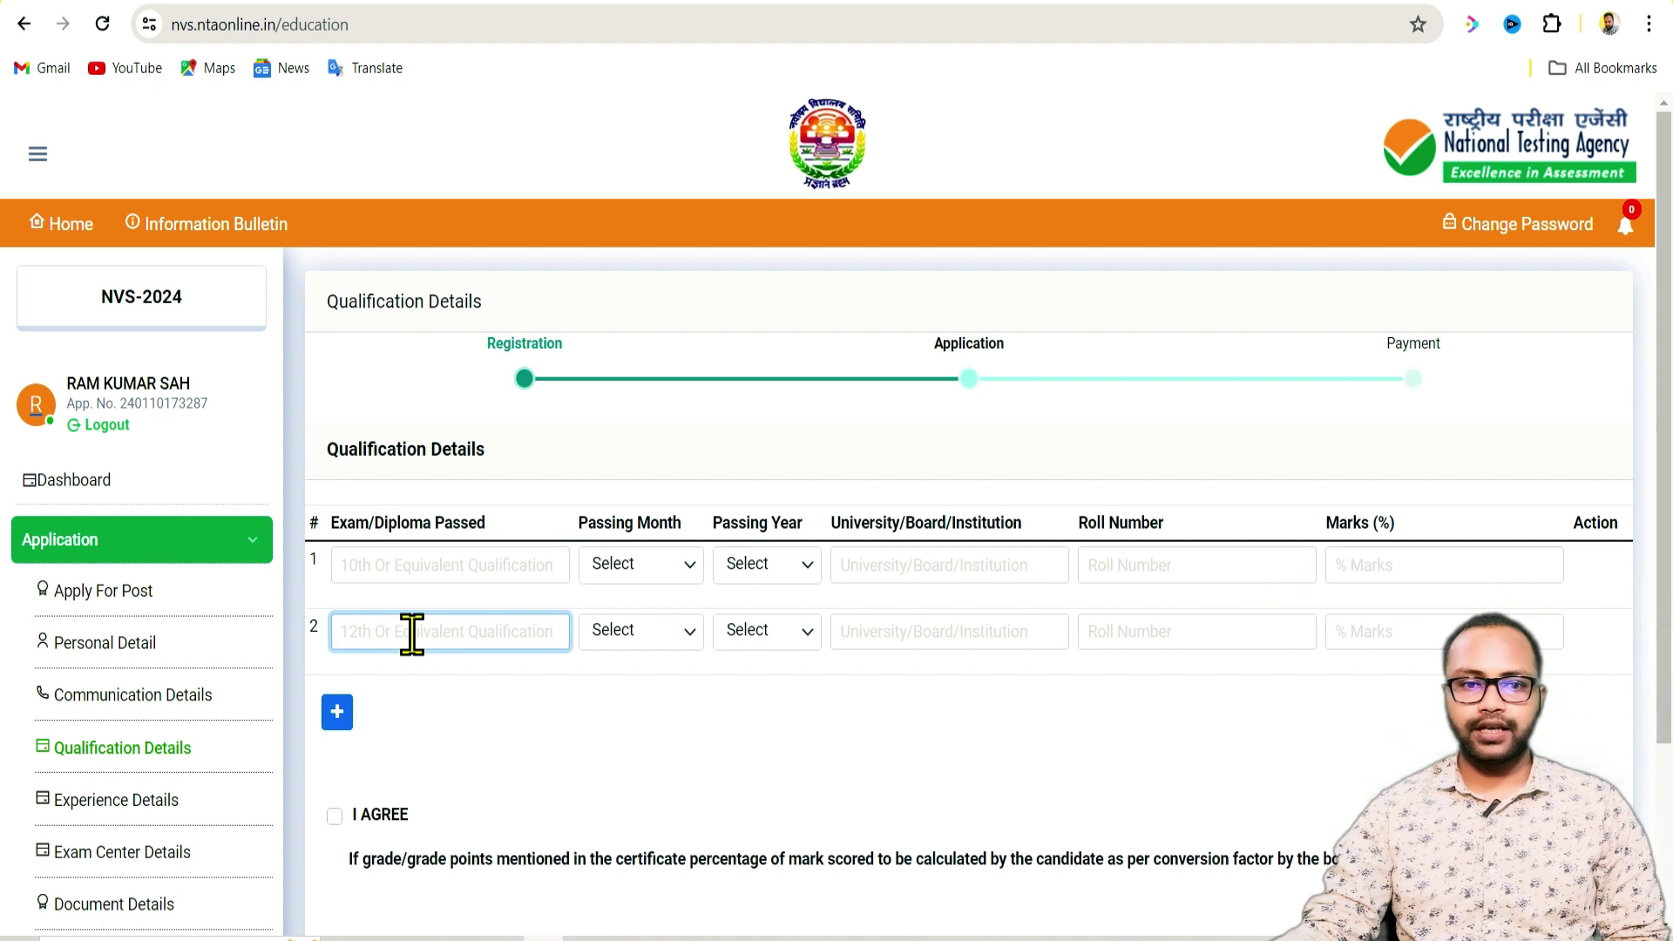
pyautogui.click(430, 686)
pyautogui.click(649, 568)
pyautogui.click(749, 571)
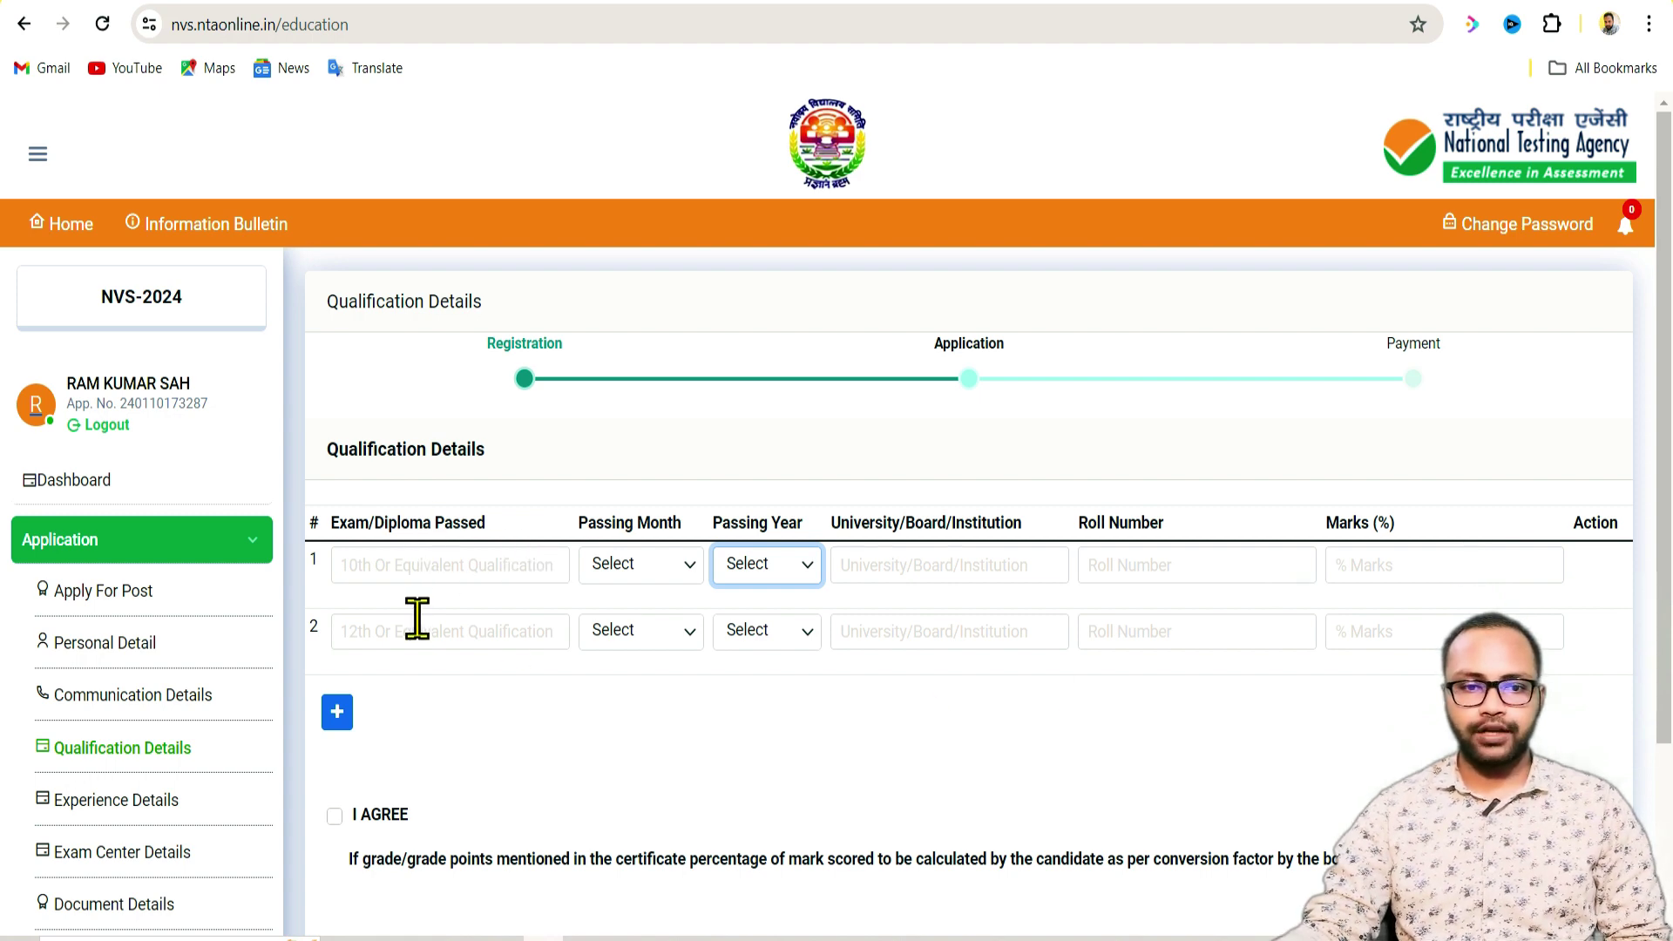
pyautogui.click(337, 711)
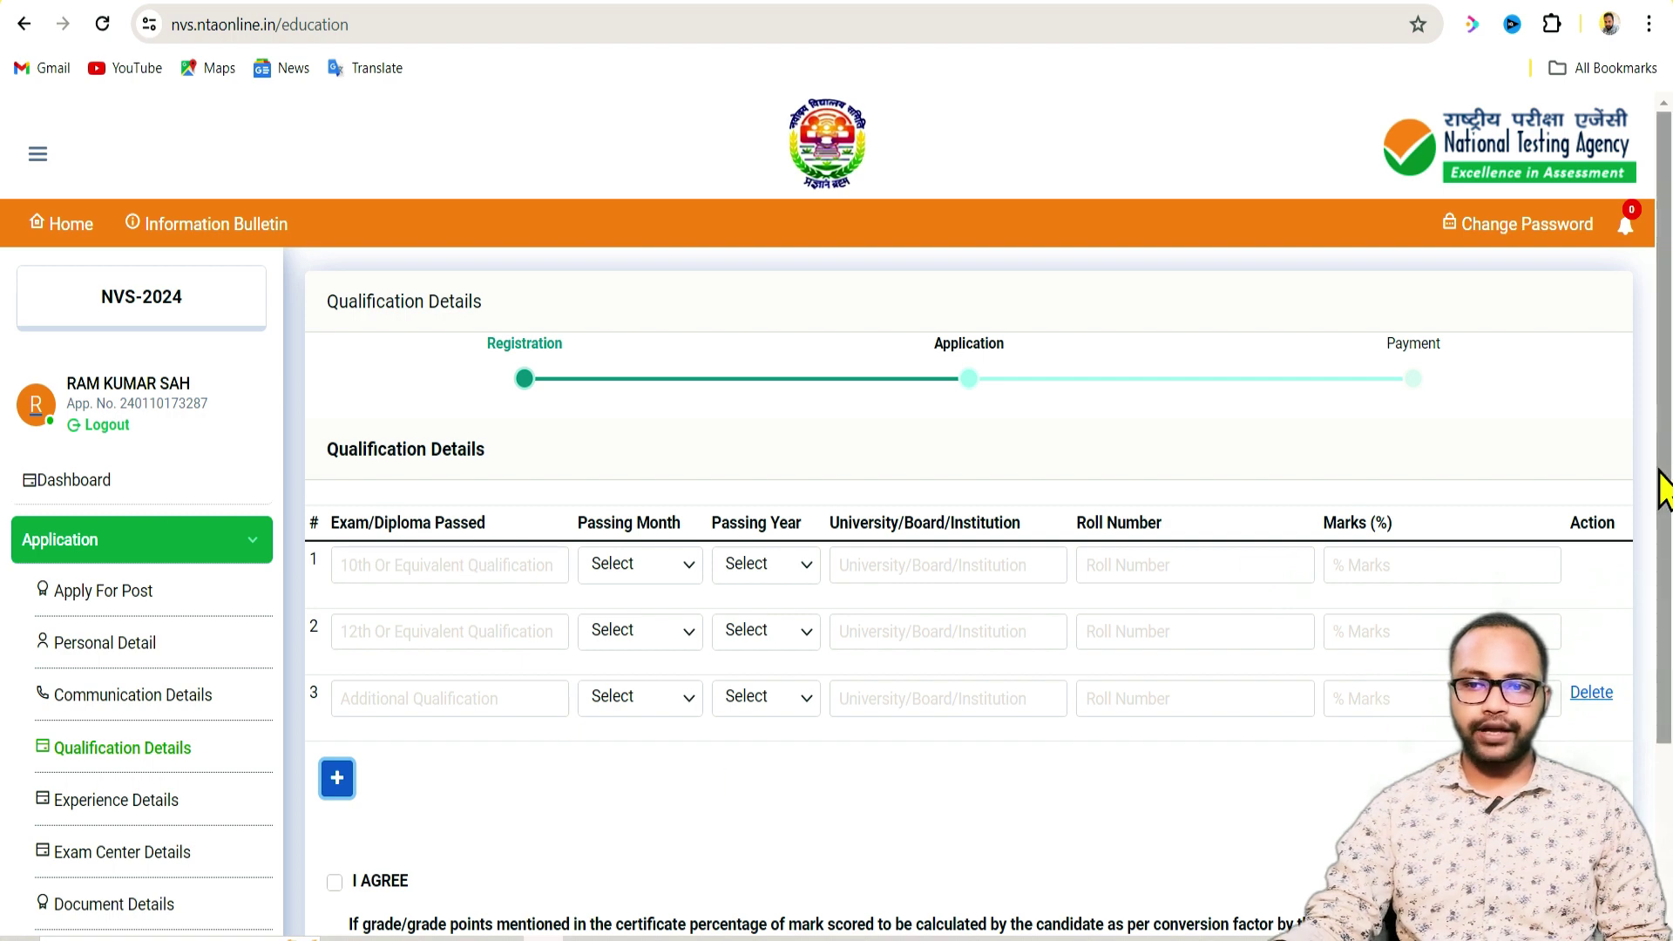
pyautogui.moveTo(1662, 484); pyautogui.dragTo(1666, 551)
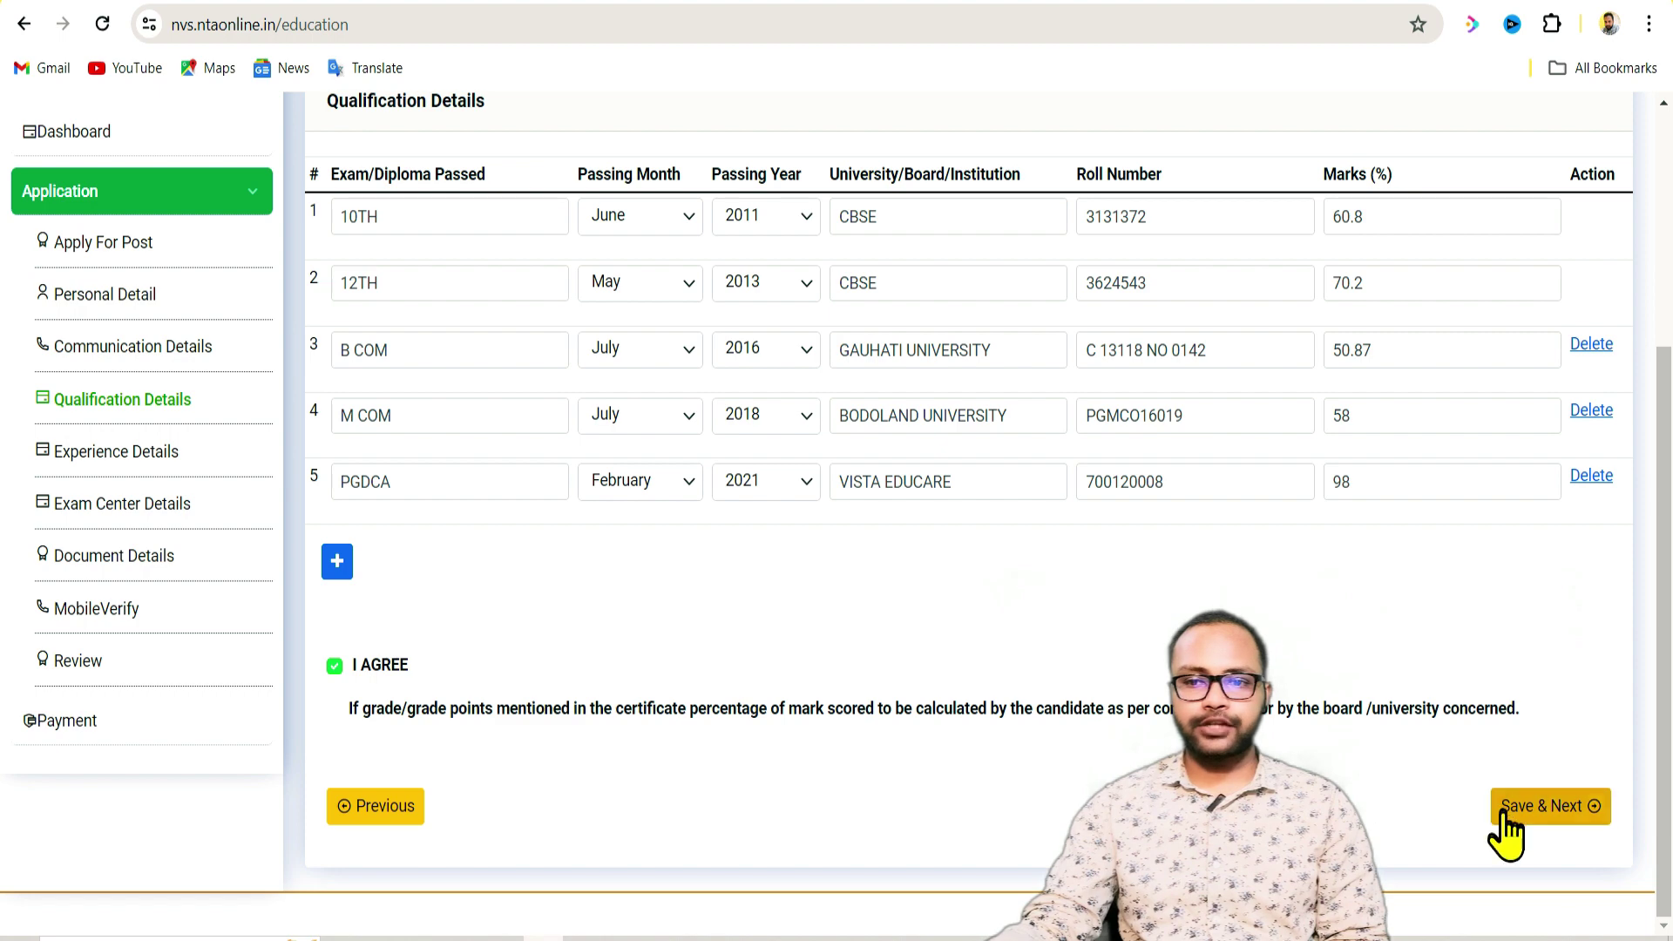
pyautogui.click(1512, 808)
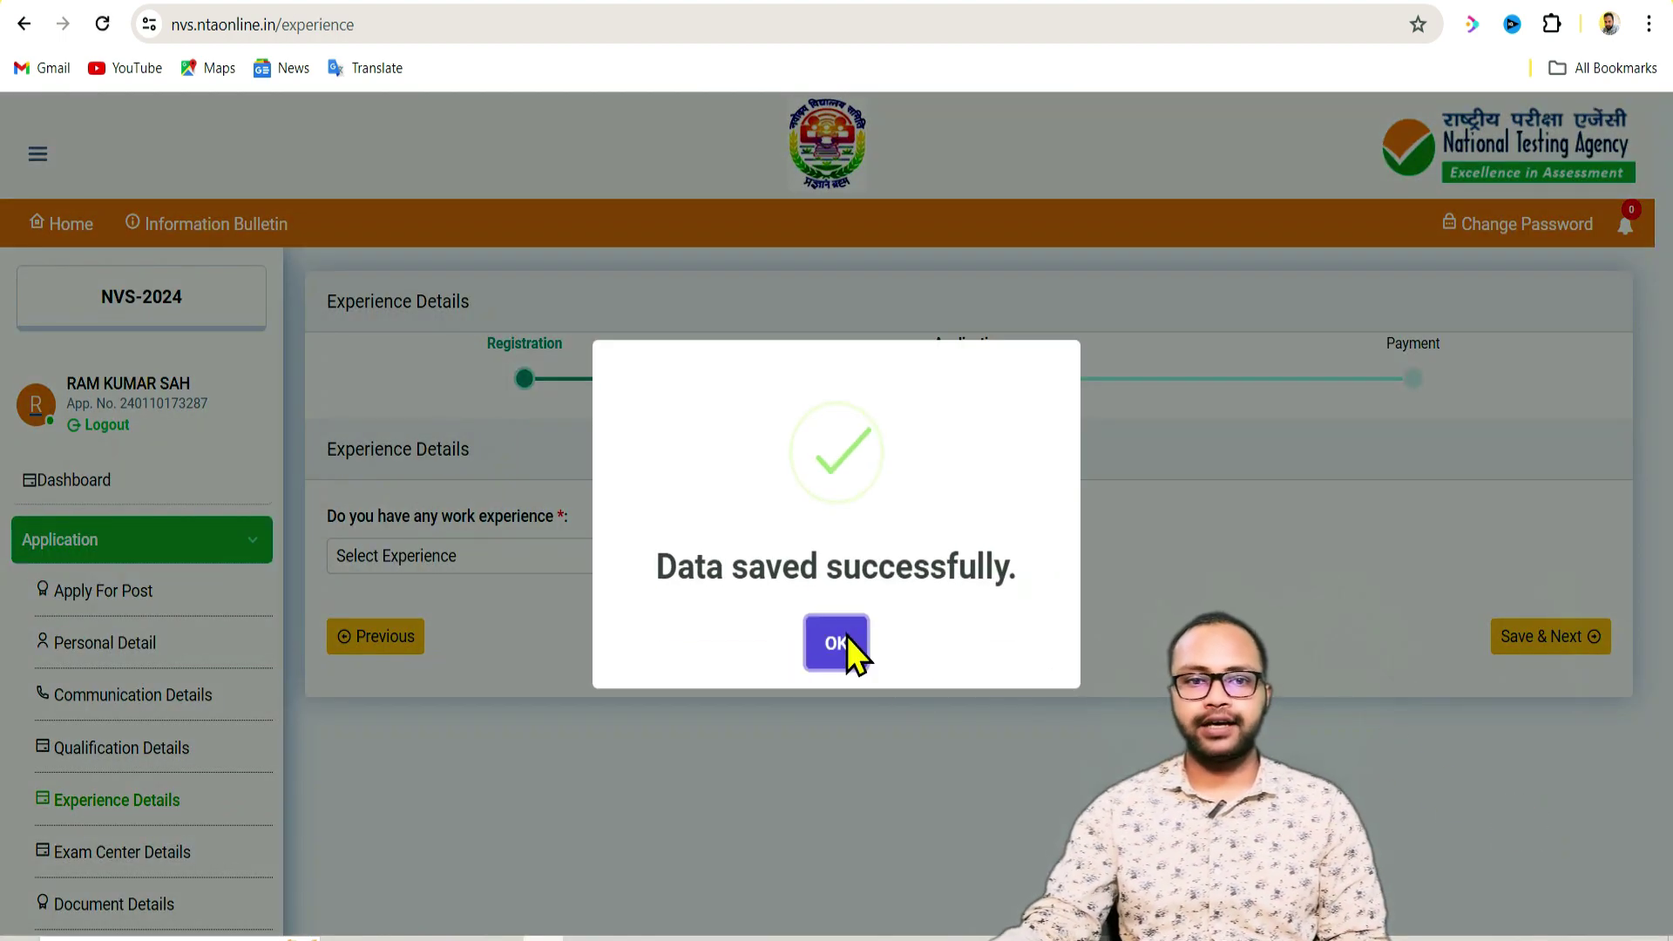
pyautogui.click(847, 638)
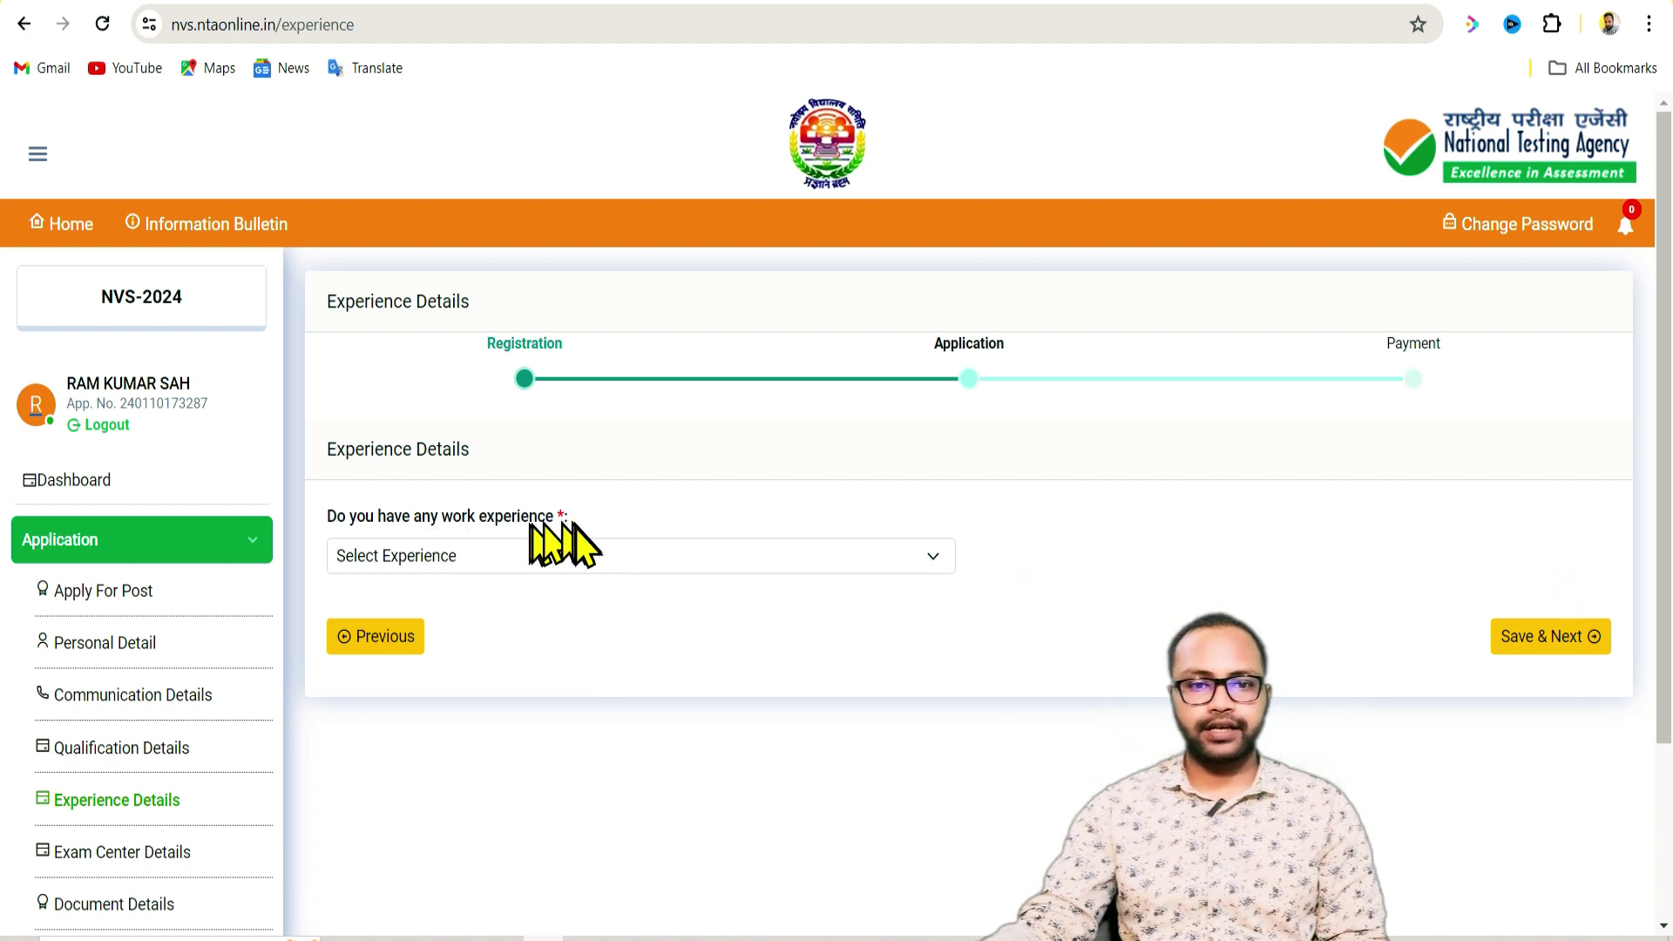
# Step: Add and save work experience as Junior Accountant at DR HEDGEWAR SMARAK SAMITI, organization type Other, 28-03-2021 to 30-07-2023, pay 10000
pyautogui.click(606, 547)
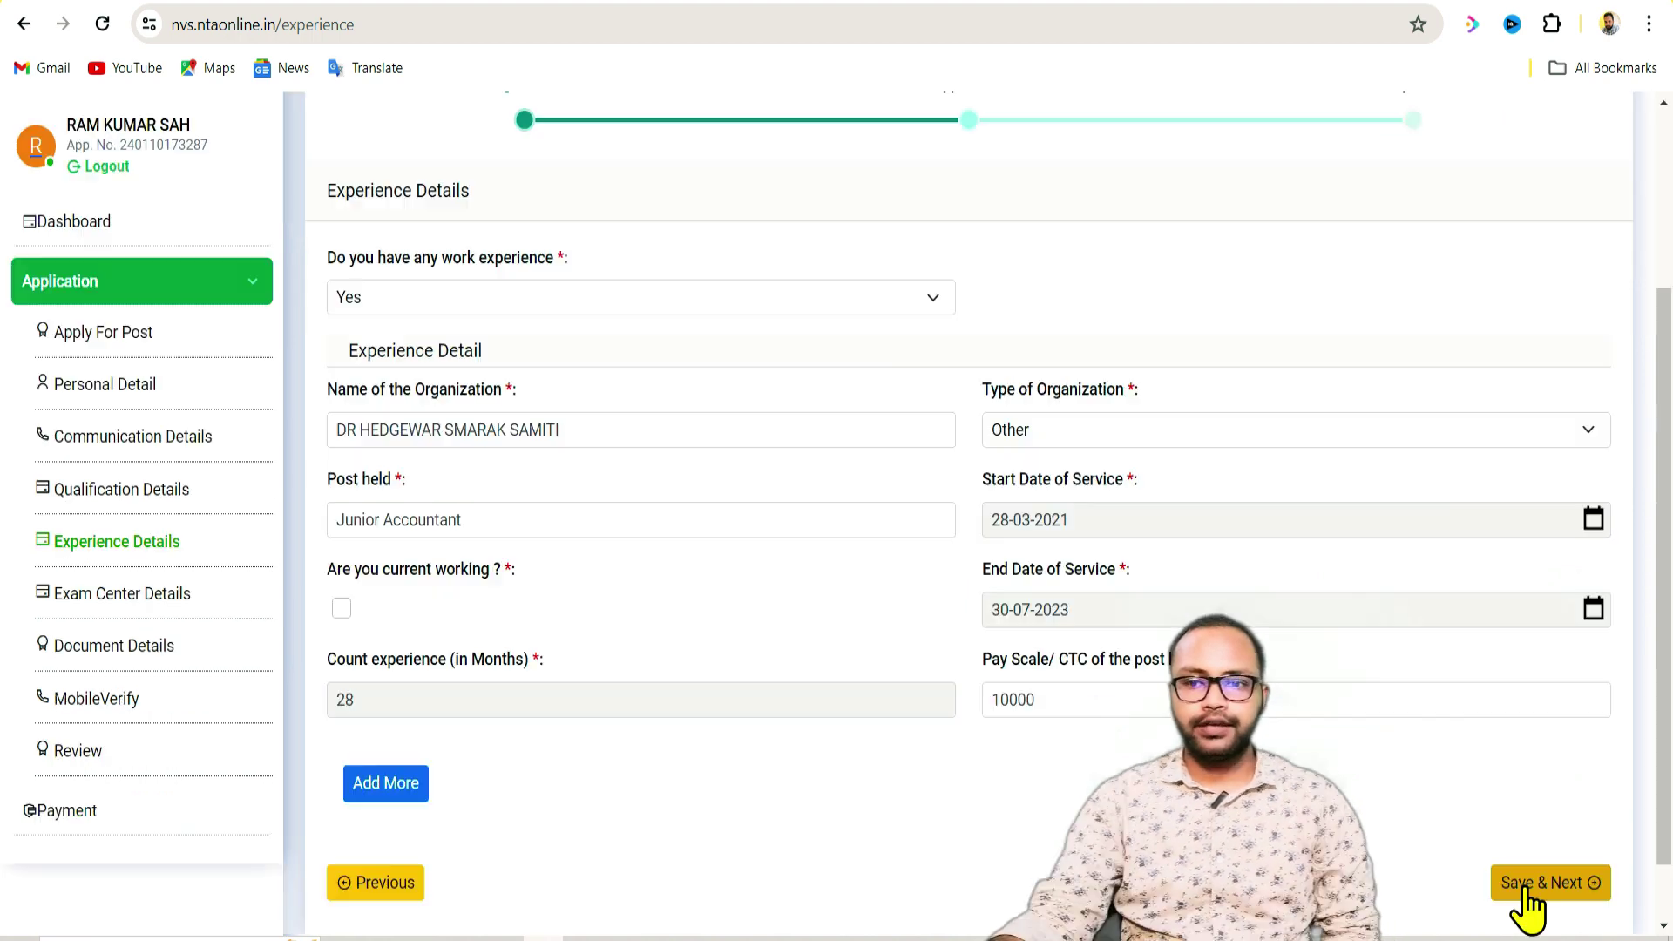
pyautogui.click(1526, 884)
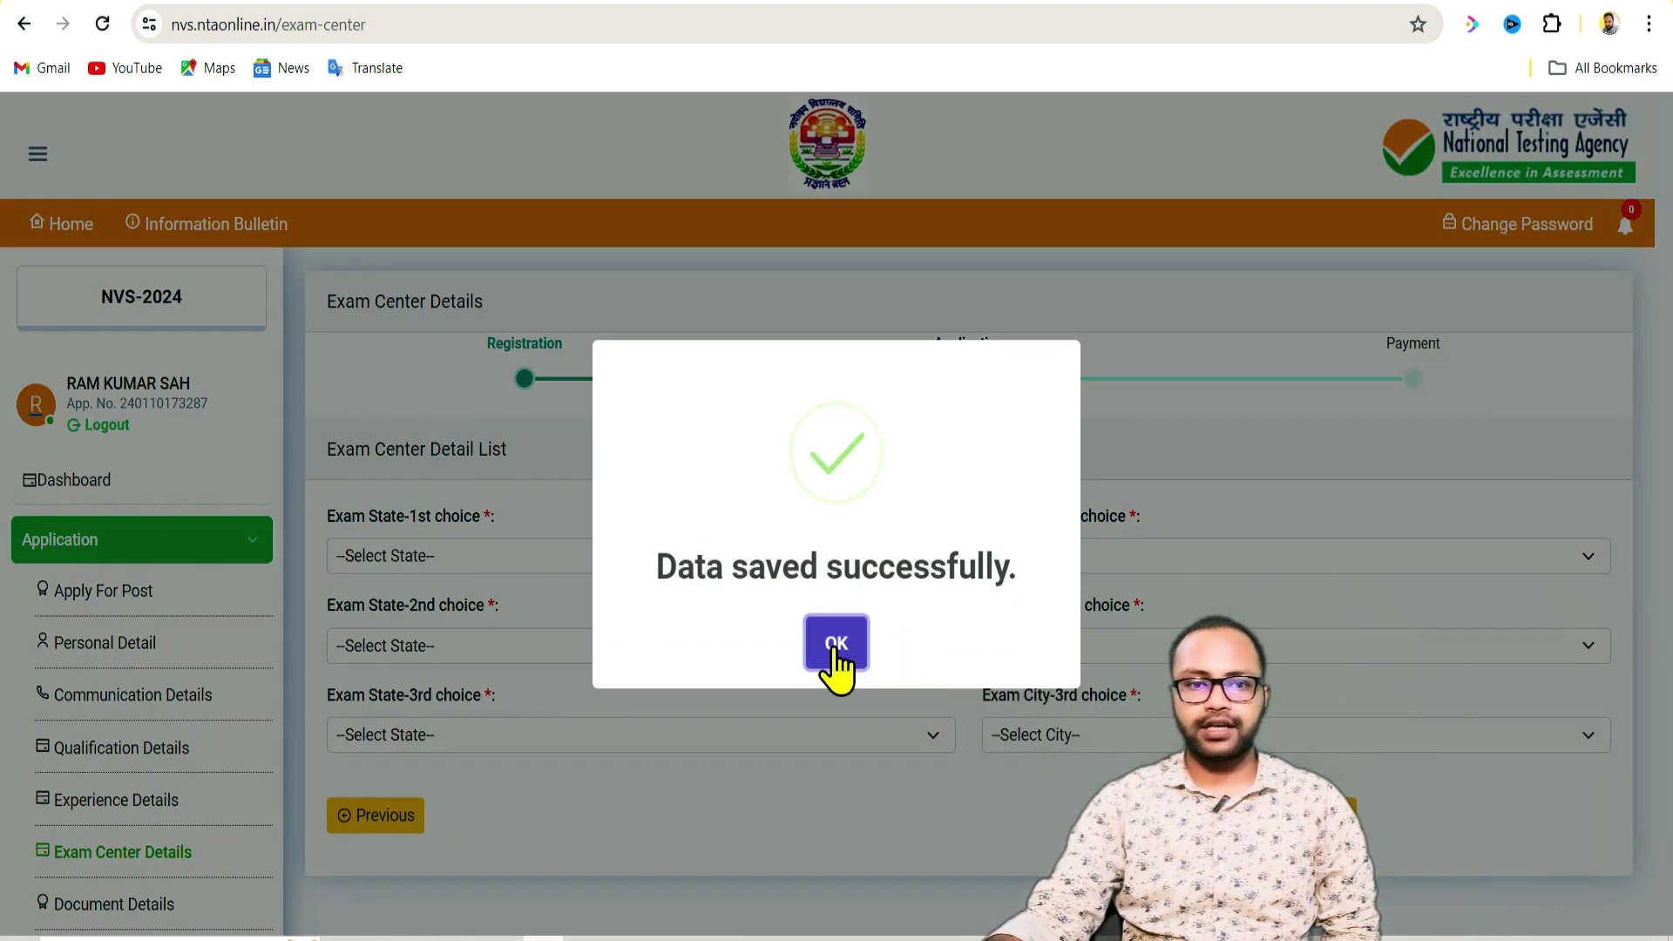
pyautogui.click(834, 647)
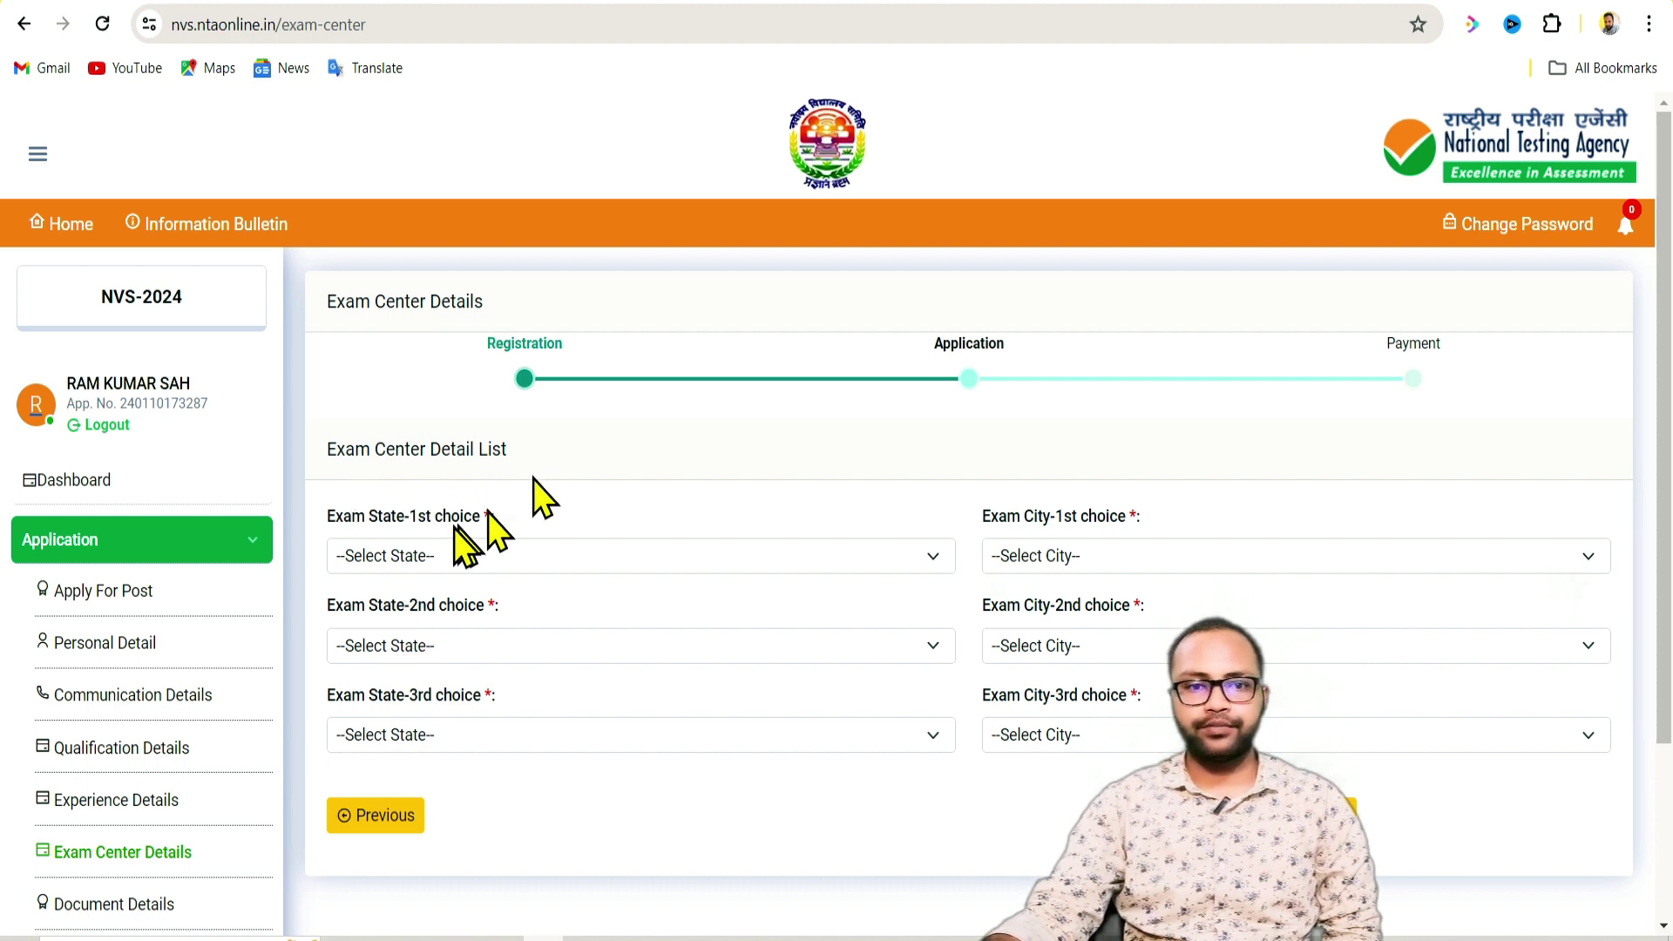
# Step: Set the exam centre choices to GUWAHATI in ASSAM, SHILLONG in MEGHALAYA and DIBRIGARH in ASSAM, and save them
pyautogui.click(531, 556)
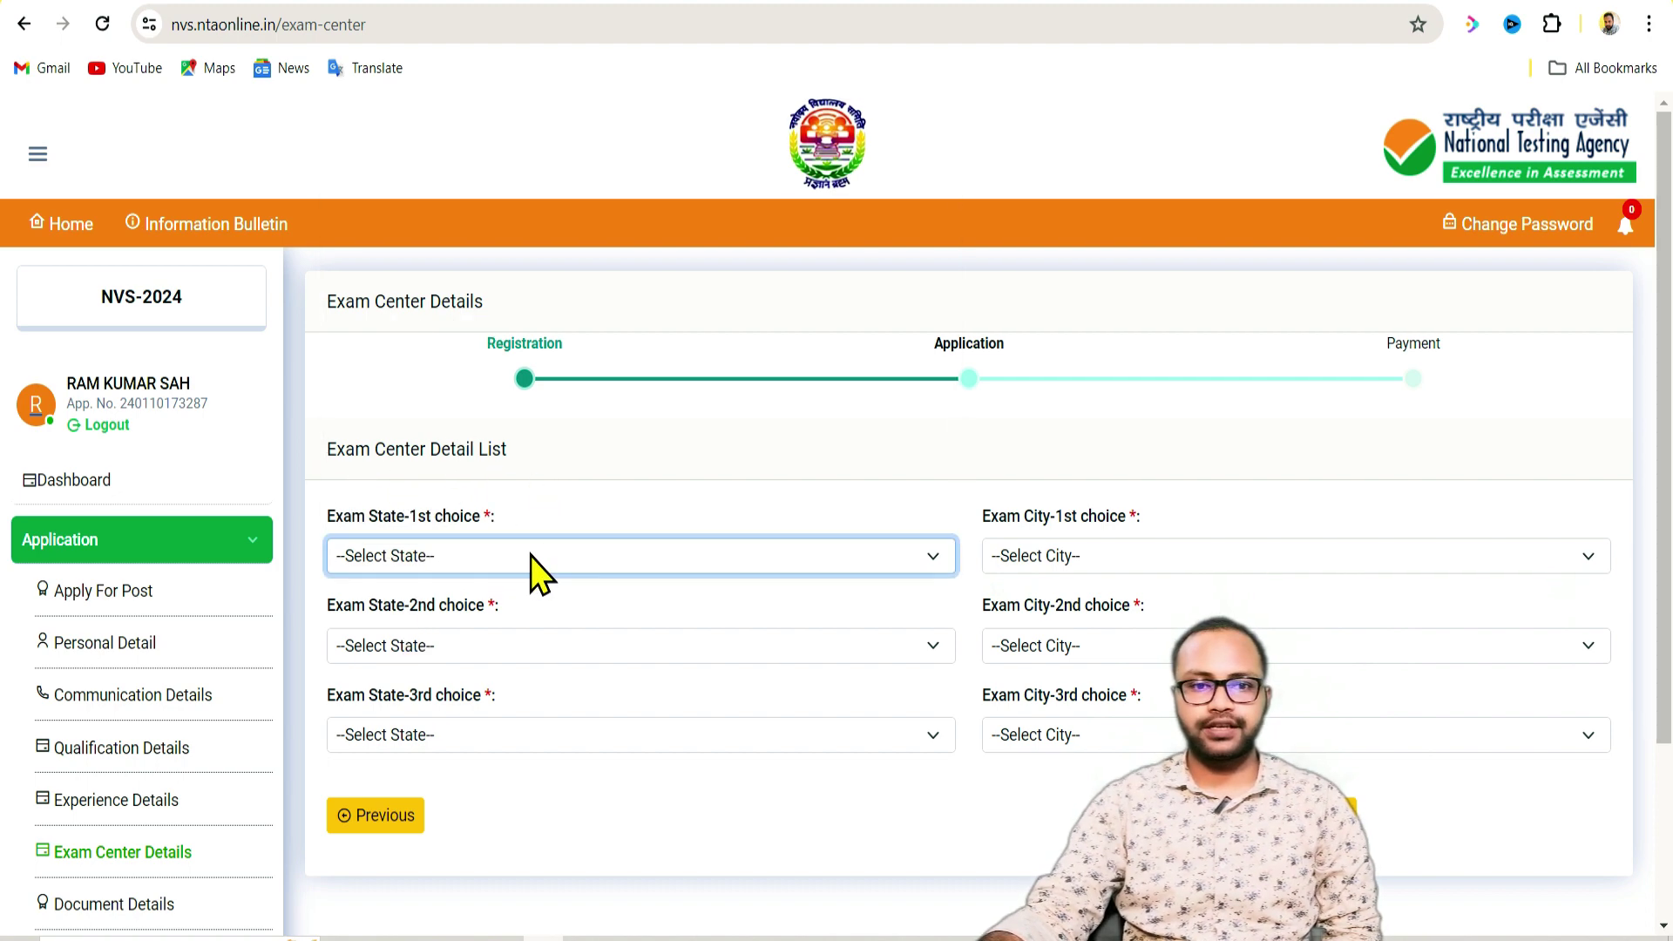
pyautogui.click(464, 645)
pyautogui.click(493, 739)
pyautogui.click(494, 736)
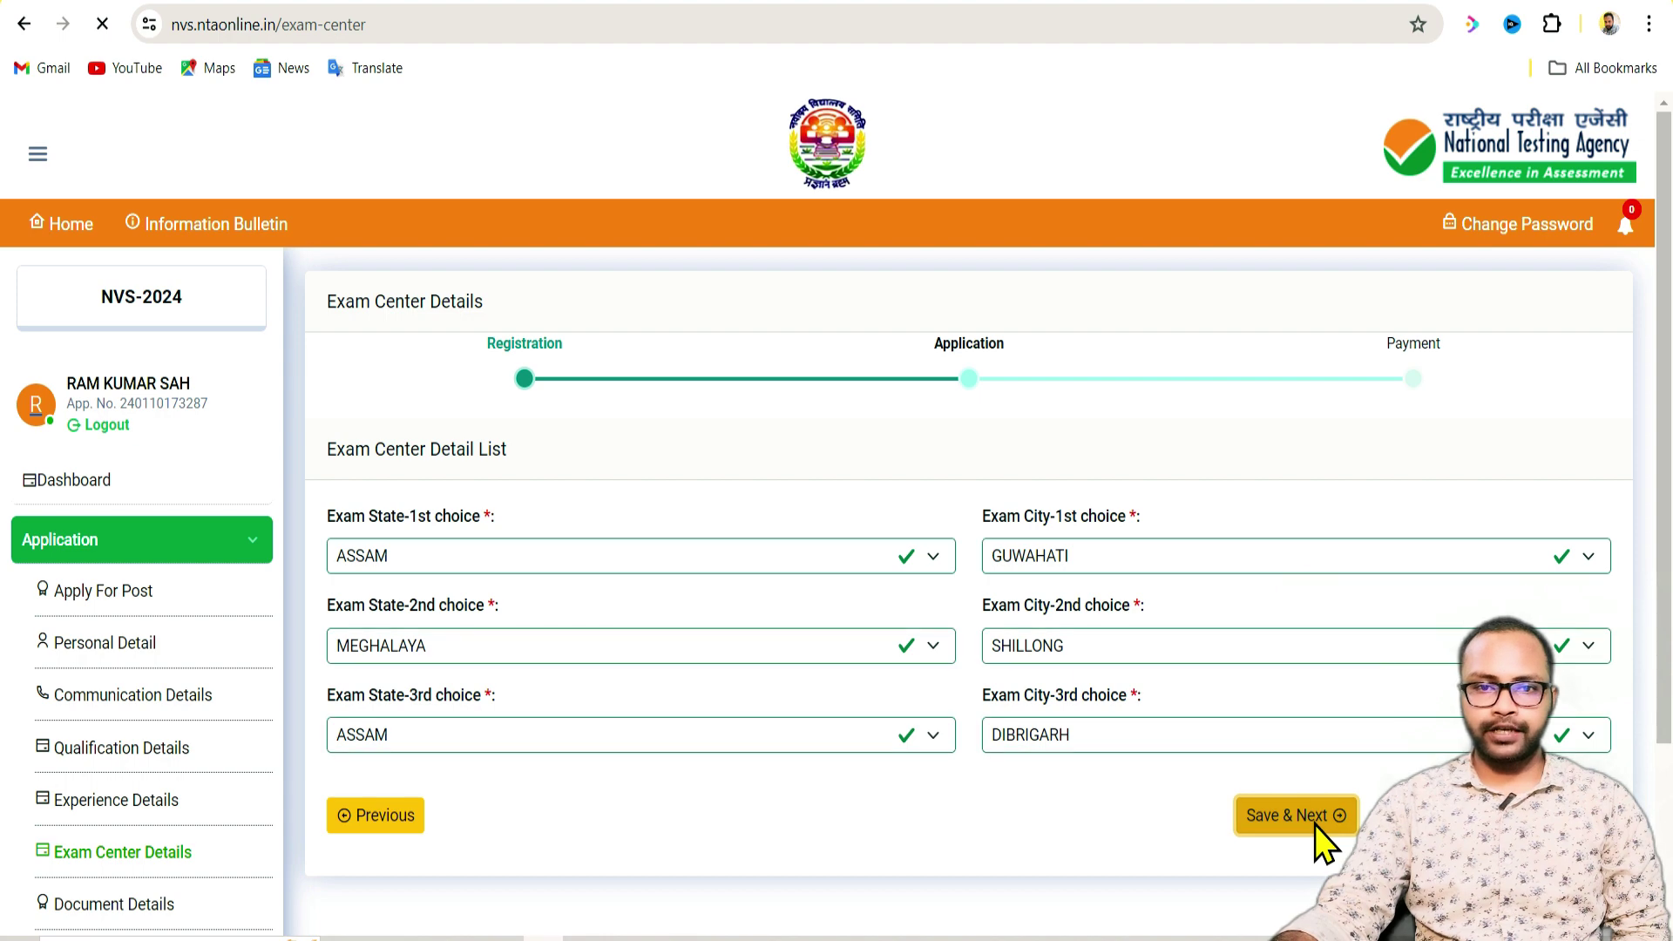
# Step: Save the exam centre choices, then upload and save the photo, signature, category certificate and thumb documents
pyautogui.click(1314, 824)
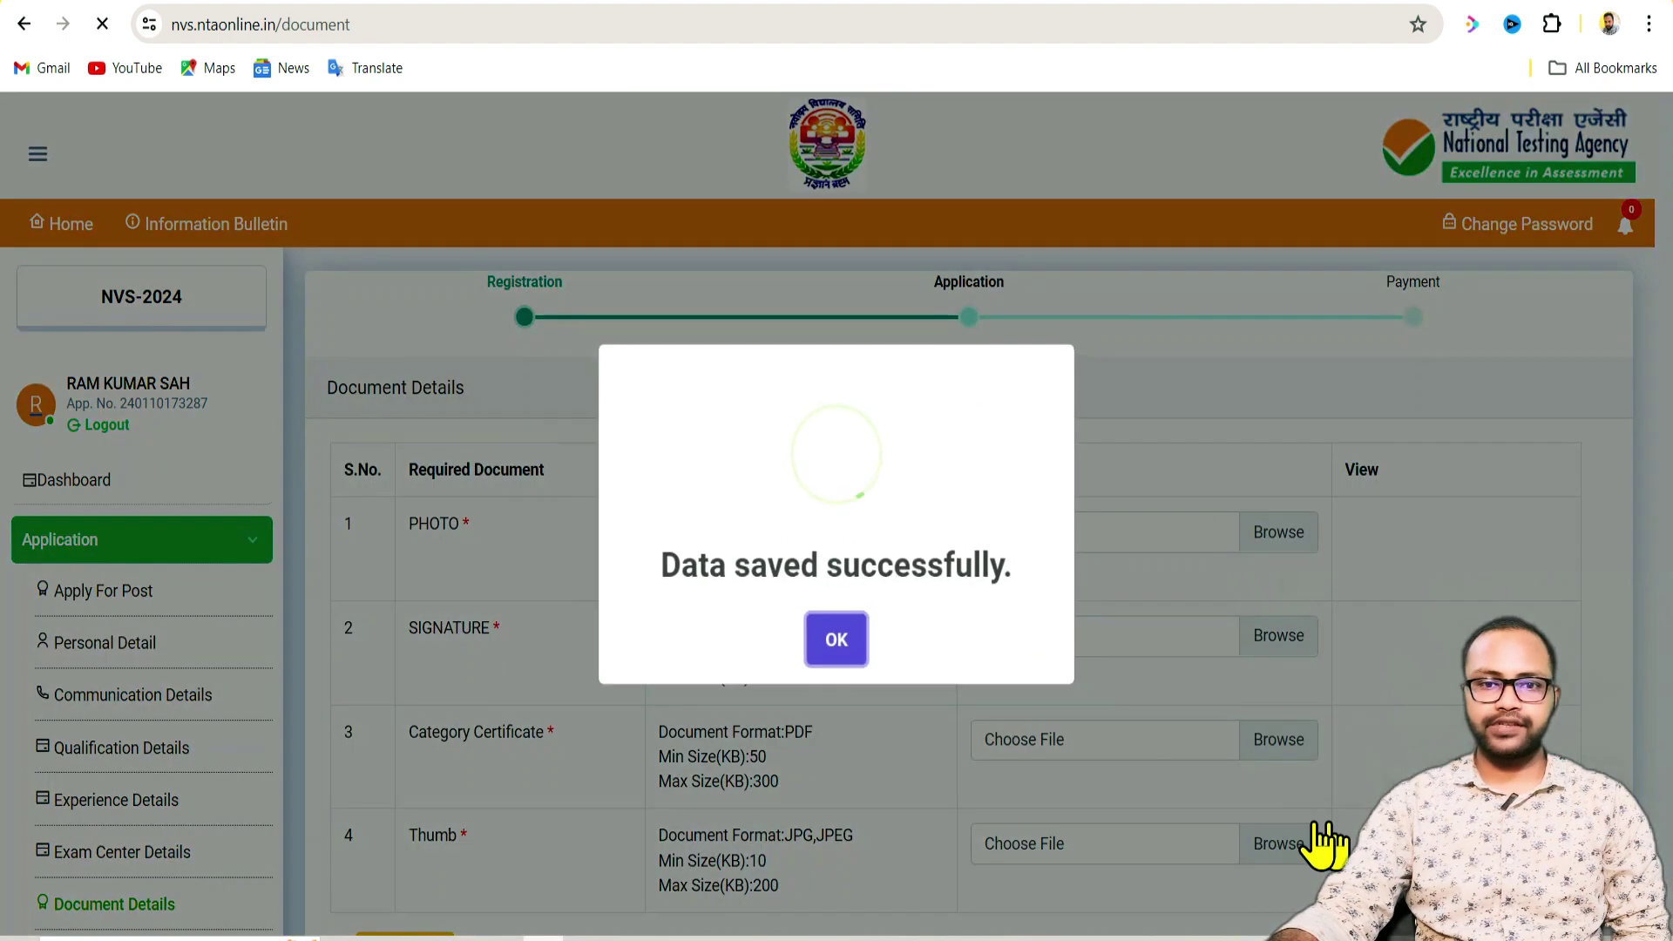
pyautogui.click(858, 645)
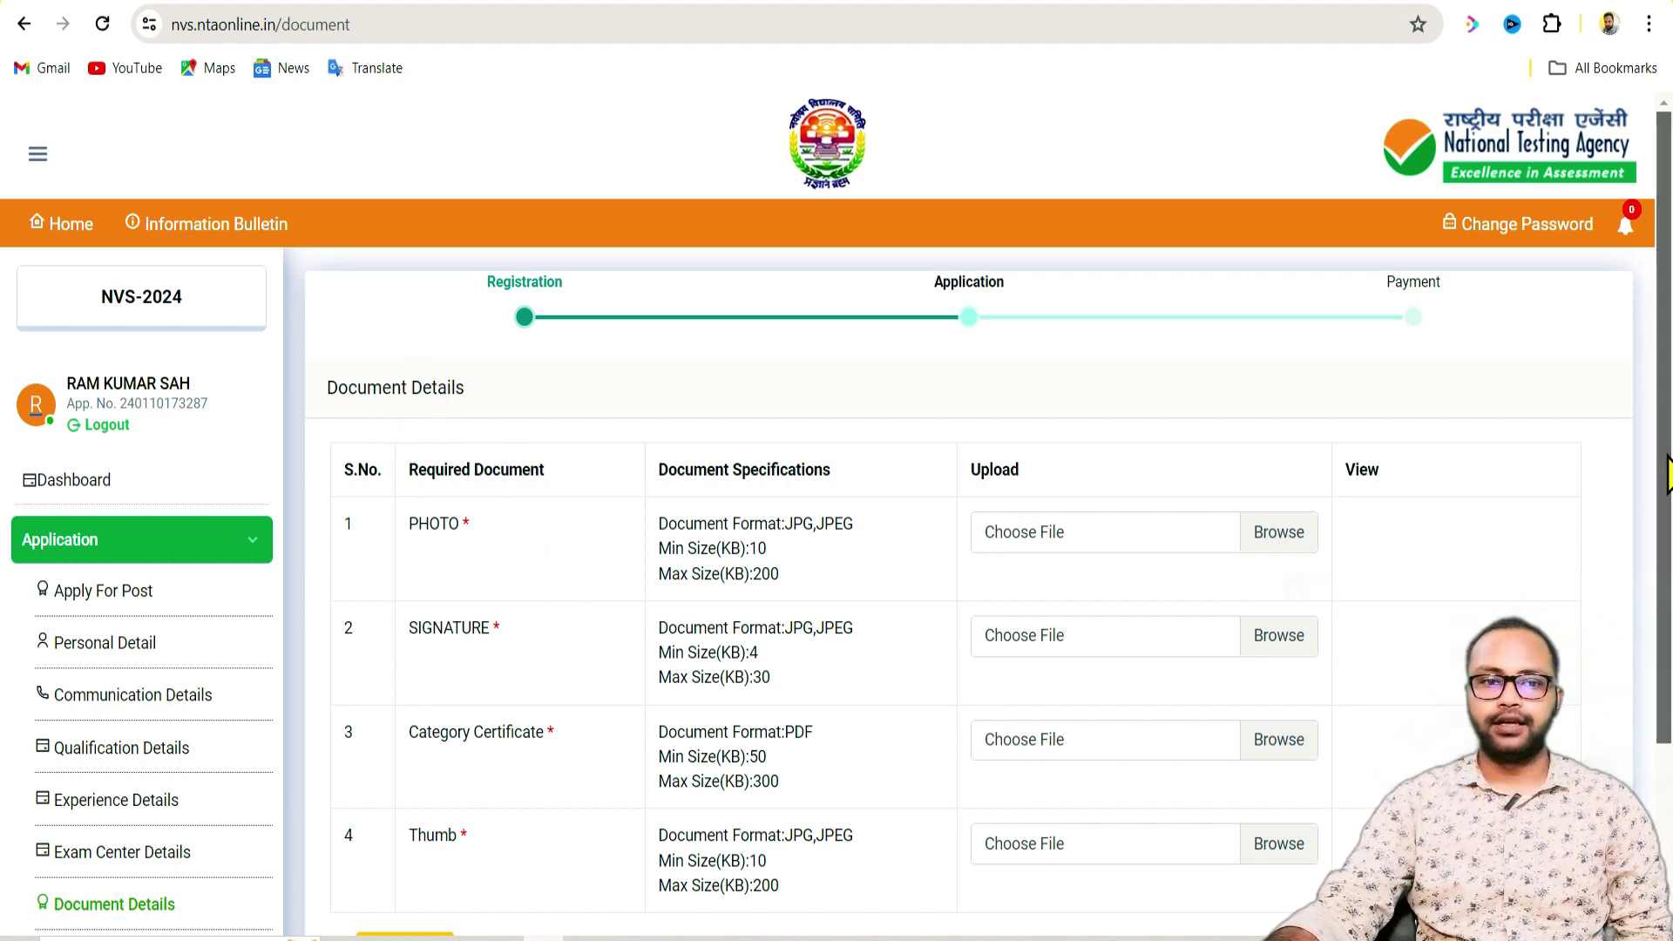
pyautogui.scroll(-2, 1651, 501)
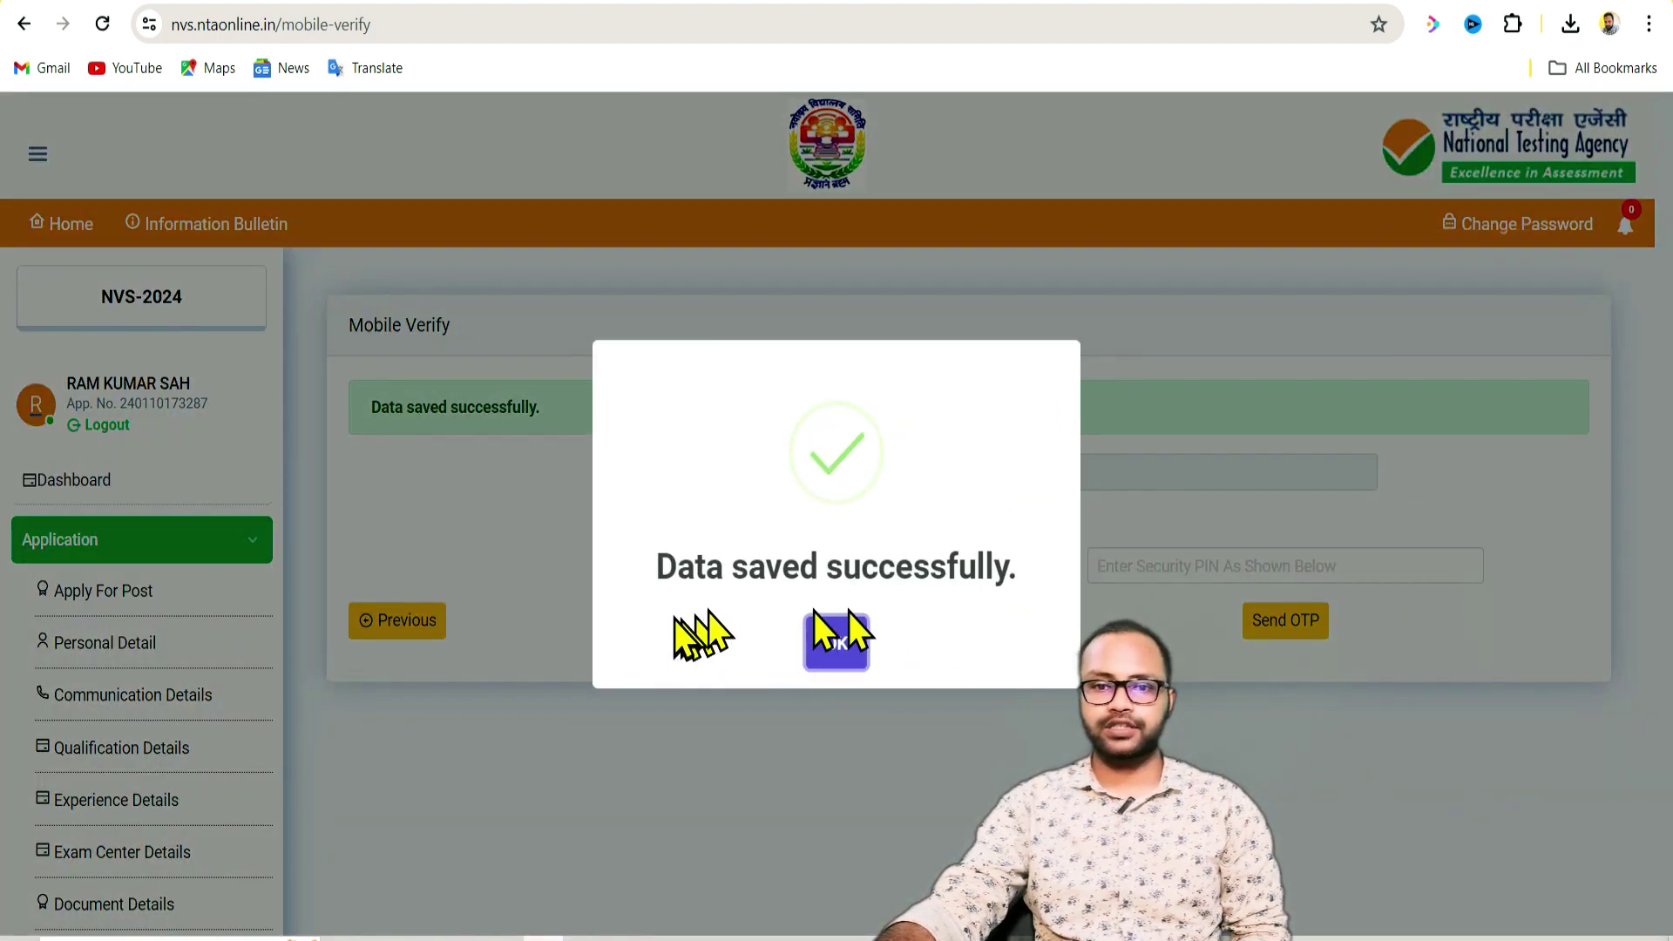
pyautogui.click(836, 645)
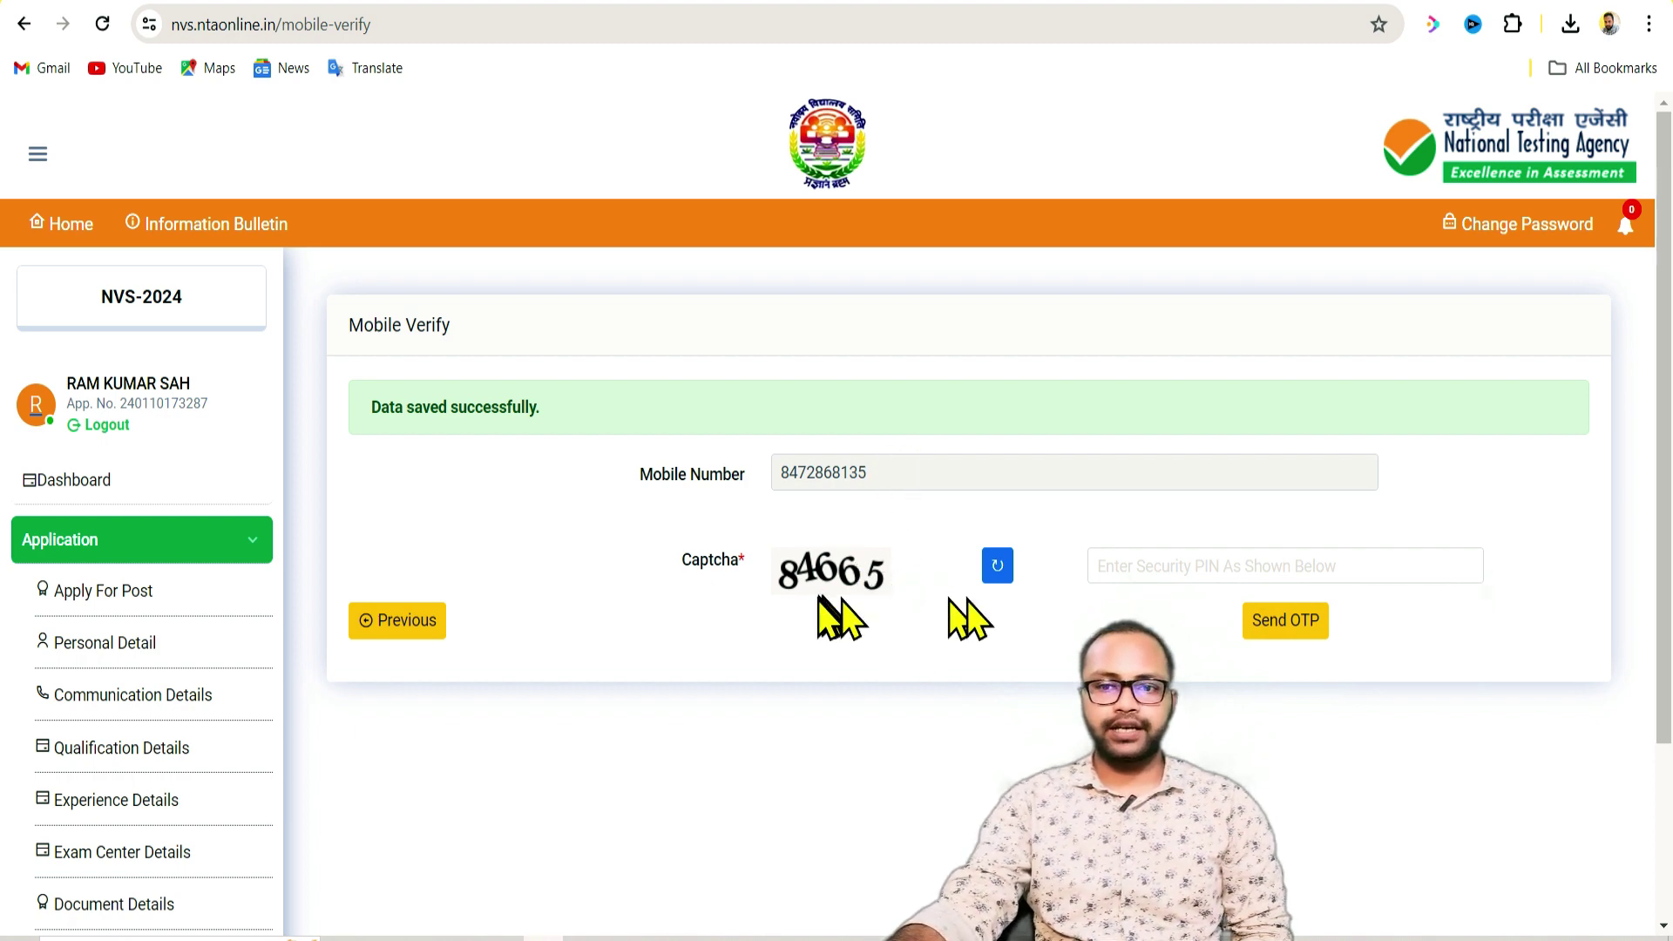
# Step: Verify the registered mobile number by requesting an OTP with the captcha and submitting the received OTP with the new captcha
pyautogui.click(1295, 623)
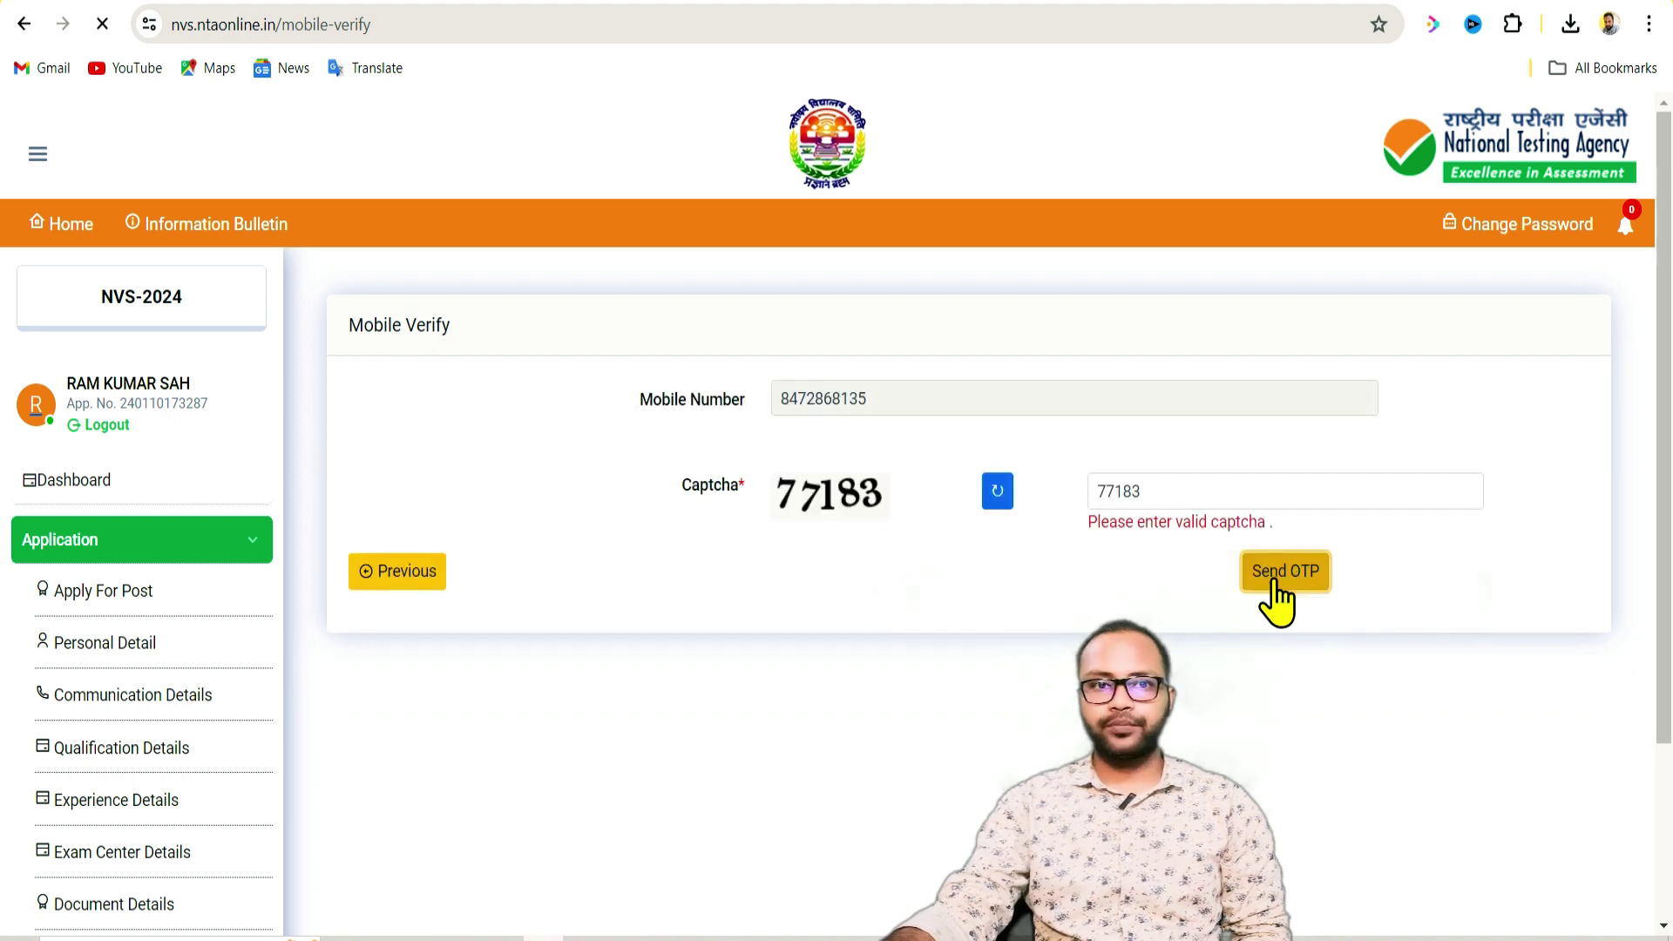
pyautogui.click(1285, 620)
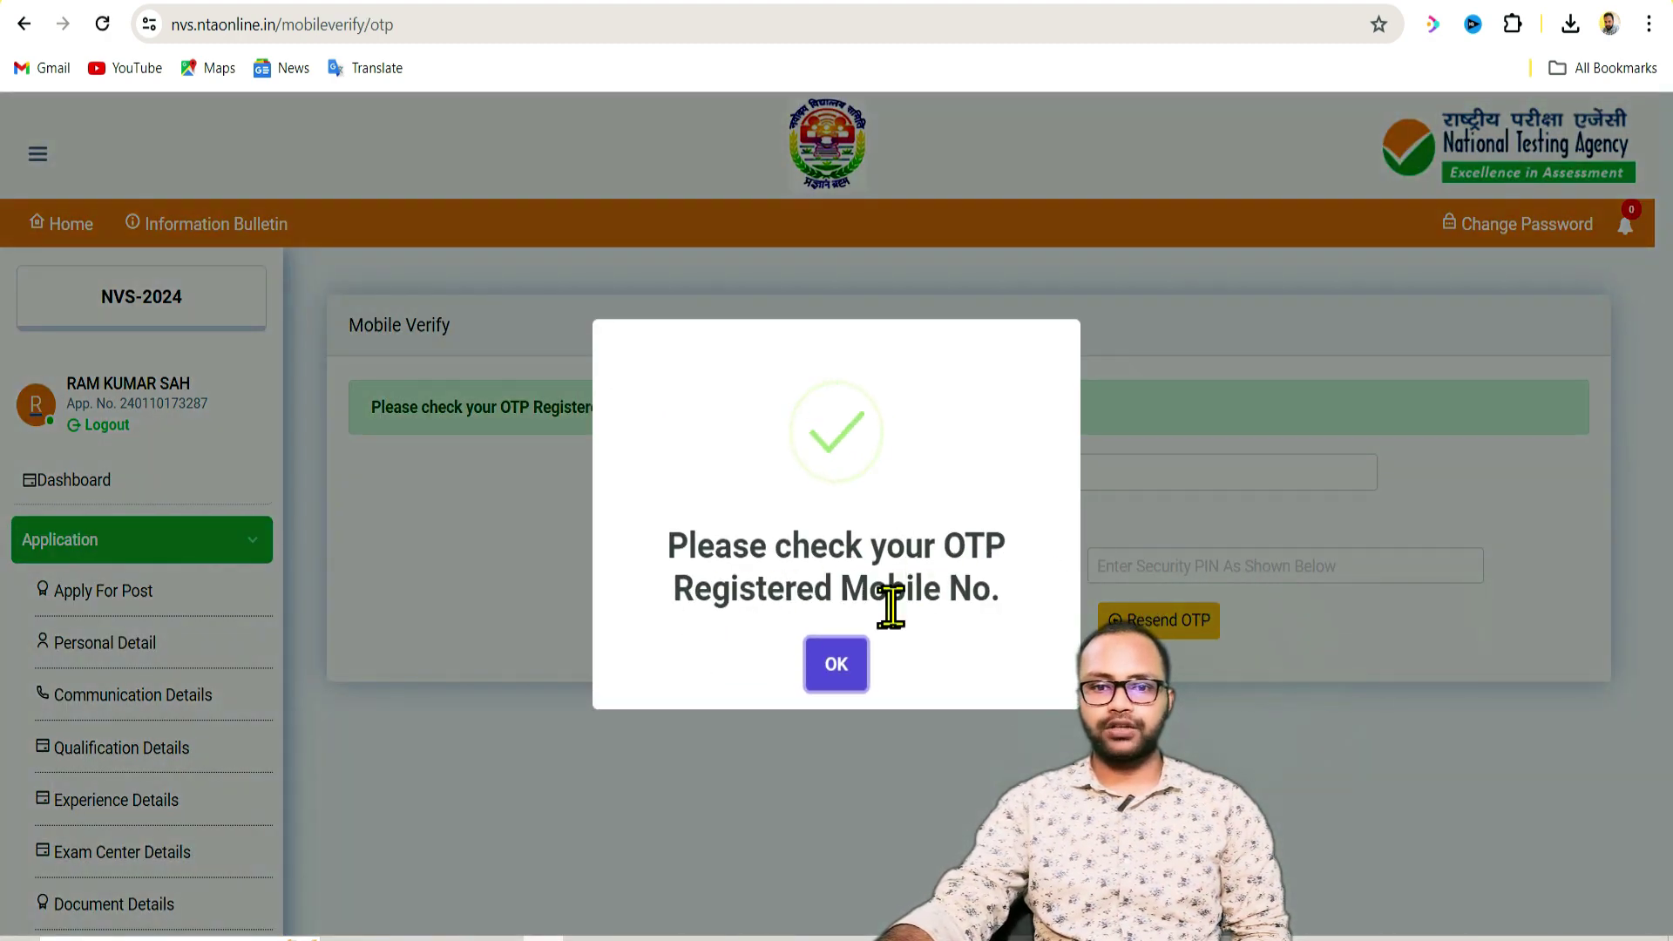
pyautogui.click(850, 662)
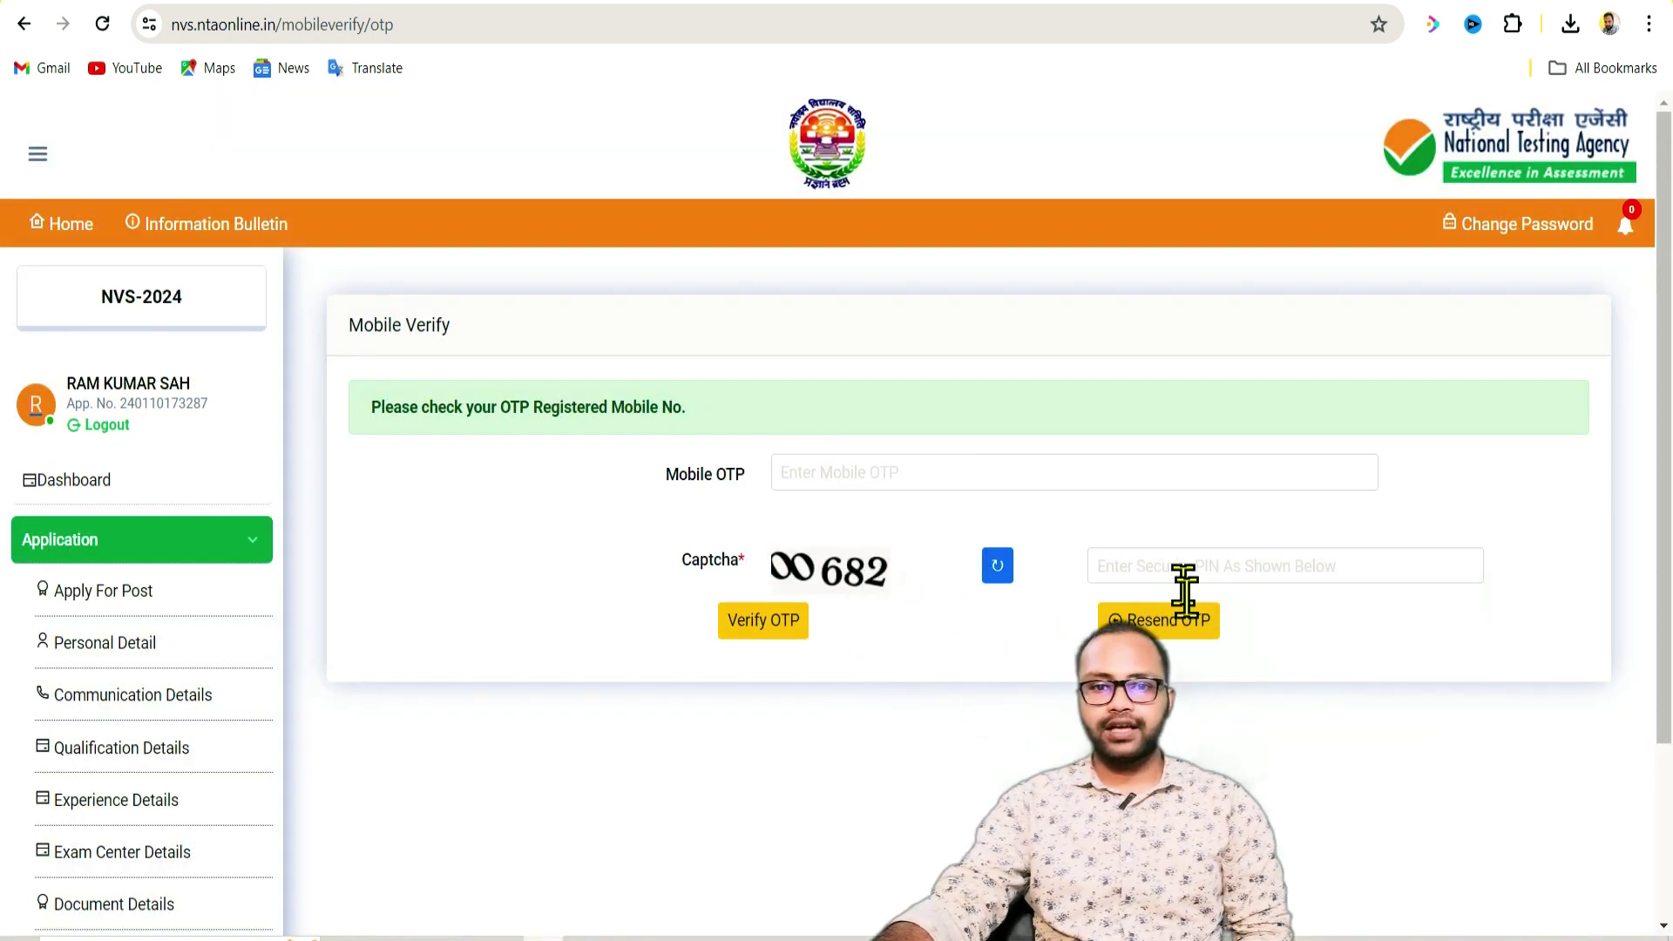
pyautogui.click(765, 641)
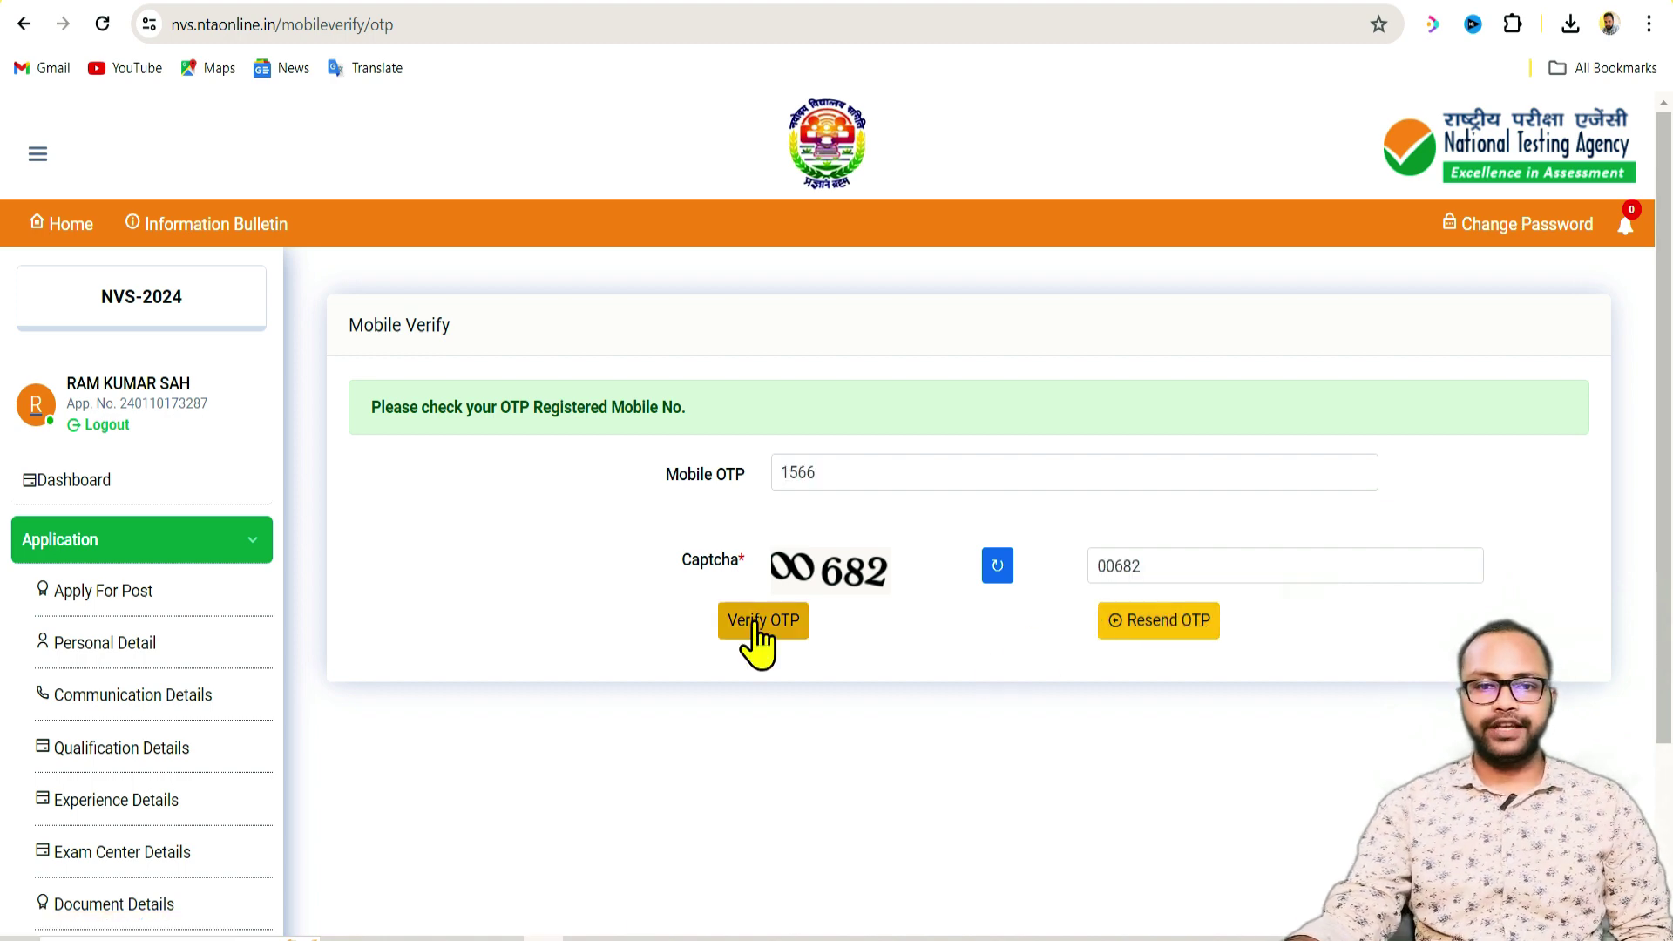
pyautogui.click(755, 622)
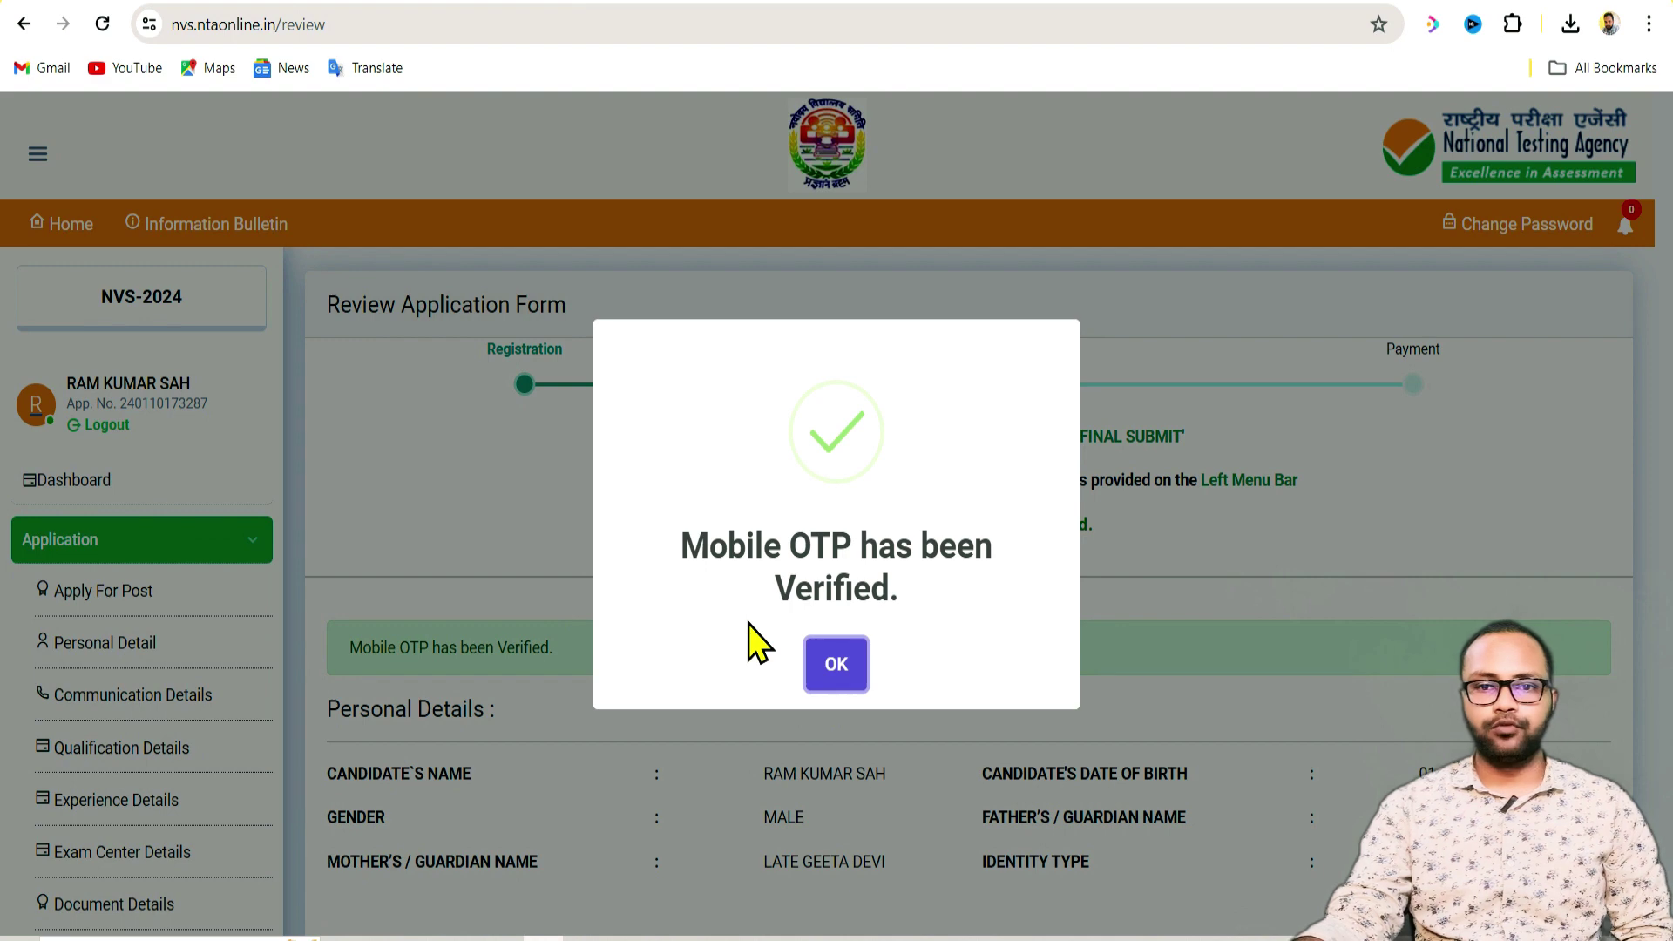
pyautogui.click(835, 665)
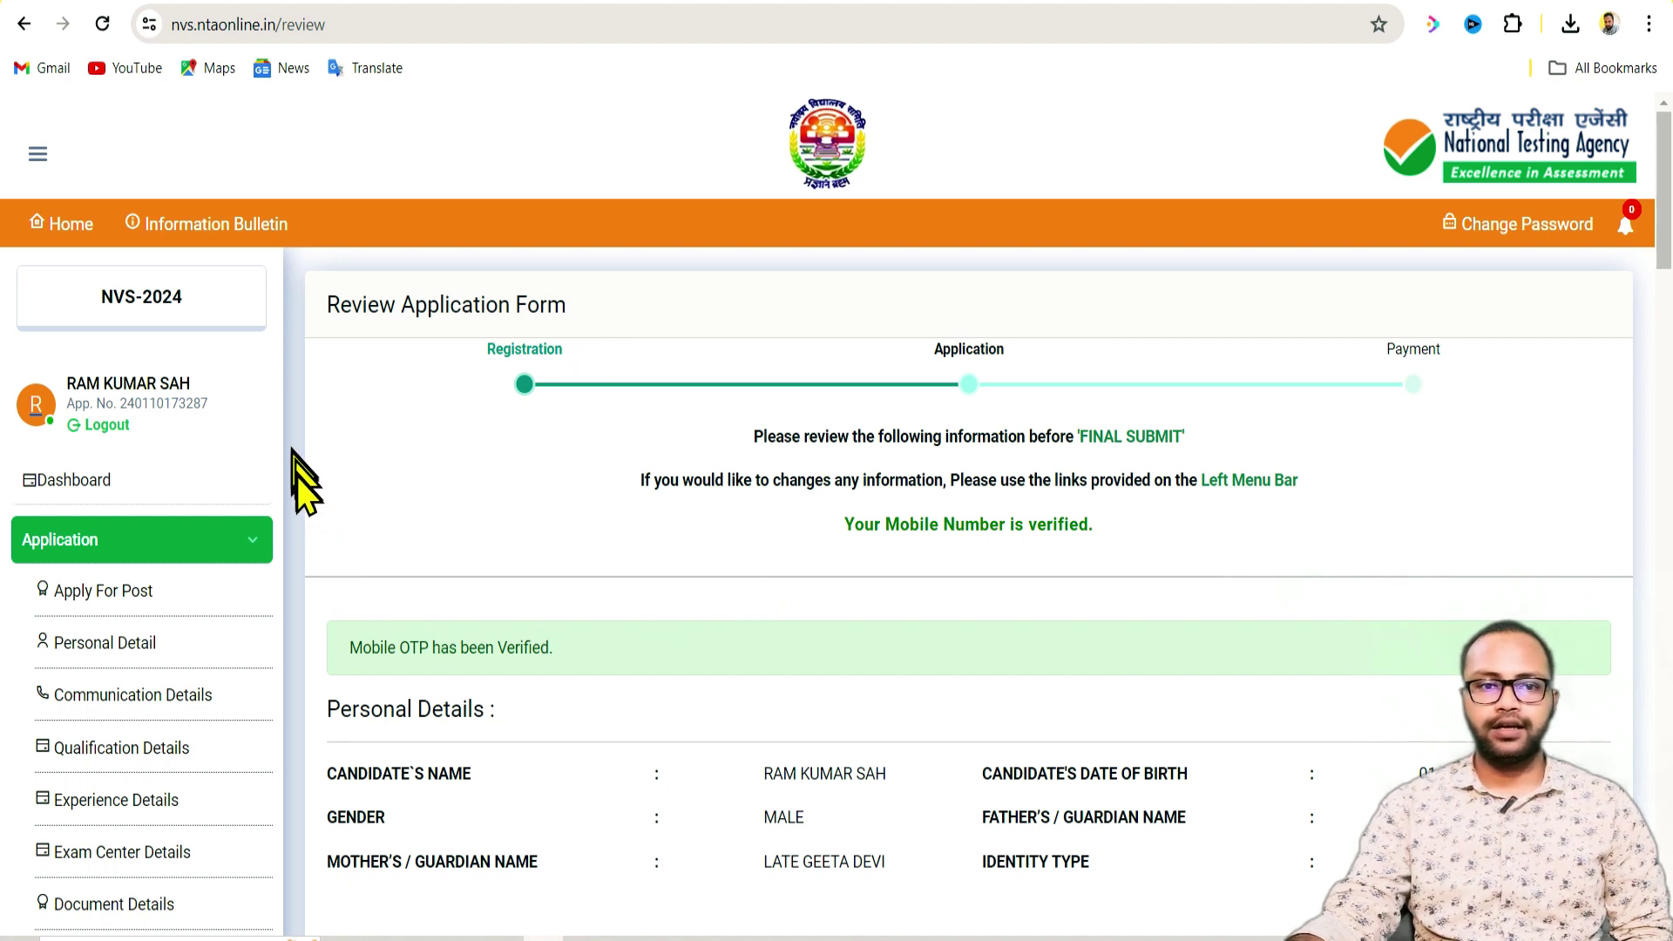
# Step: Review the personal, communication, exam centre and document details, and make the final submission of the application form
pyautogui.scroll(-3, 224, 766)
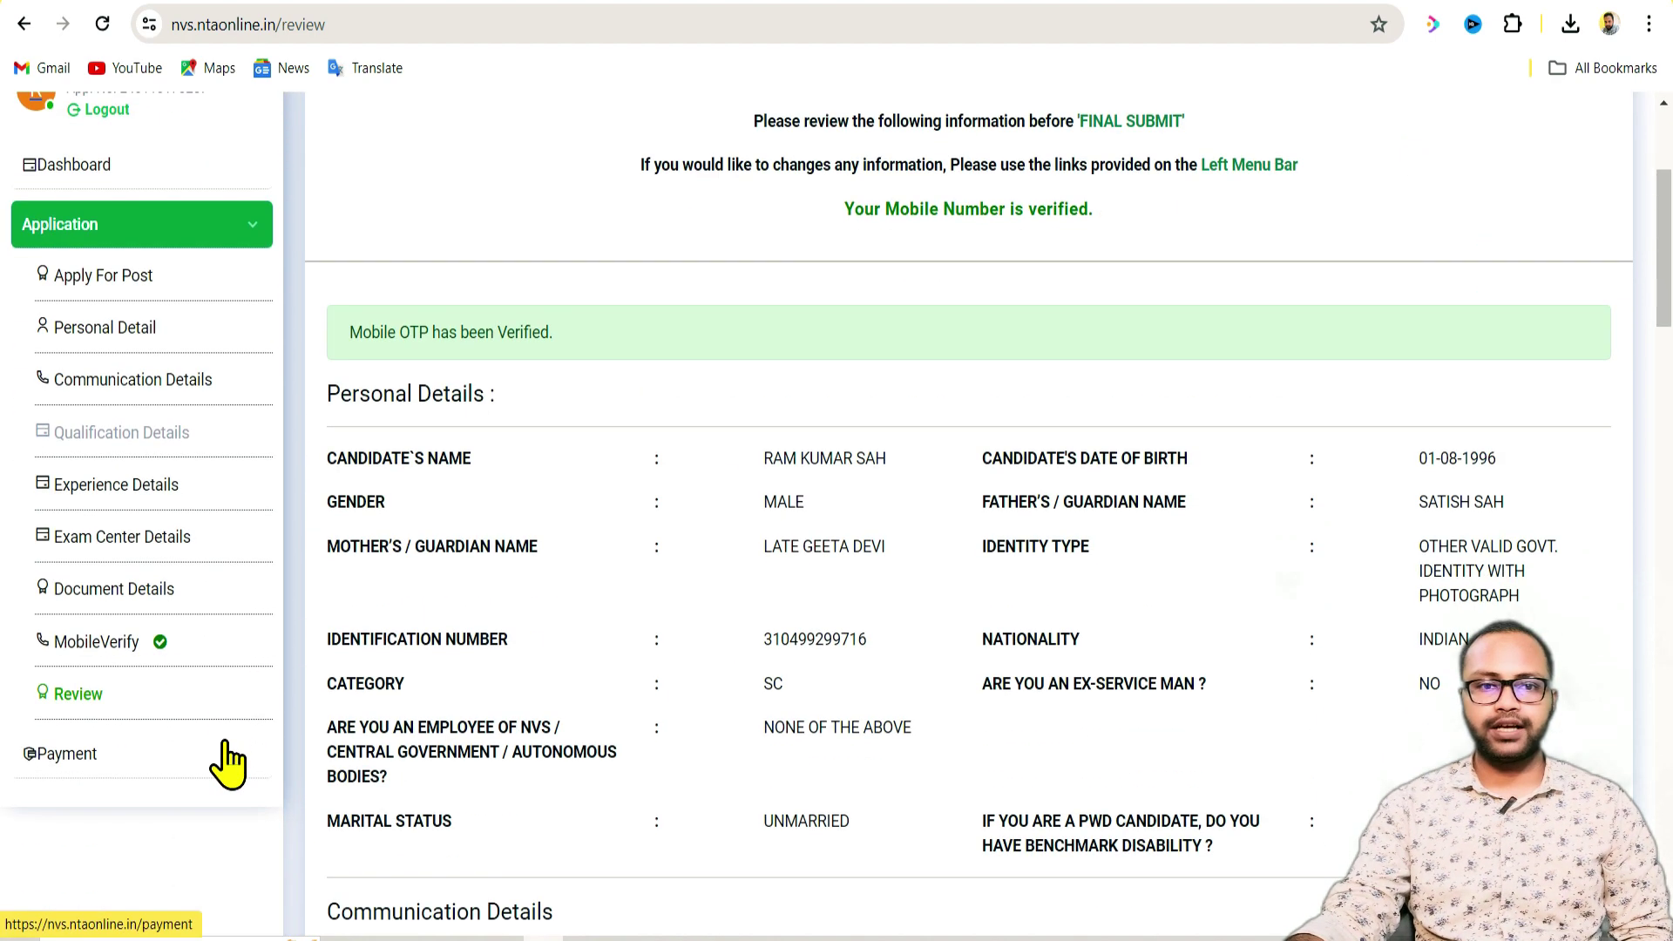
pyautogui.scroll(-1, 224, 766)
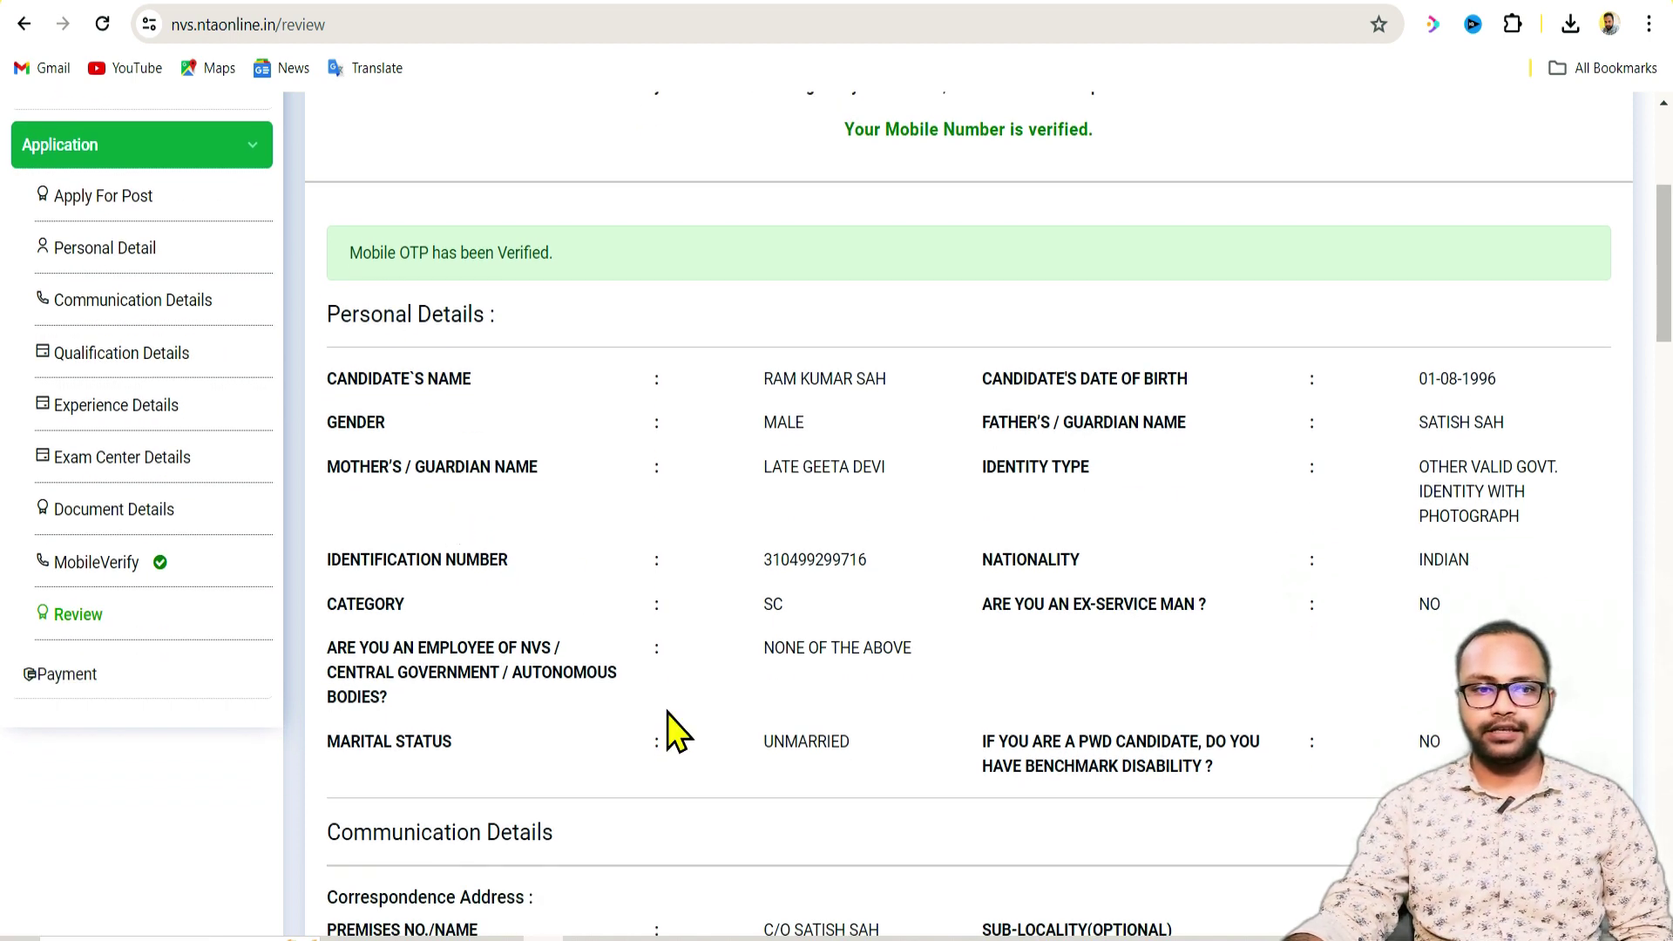
pyautogui.scroll(-20, 904, 913)
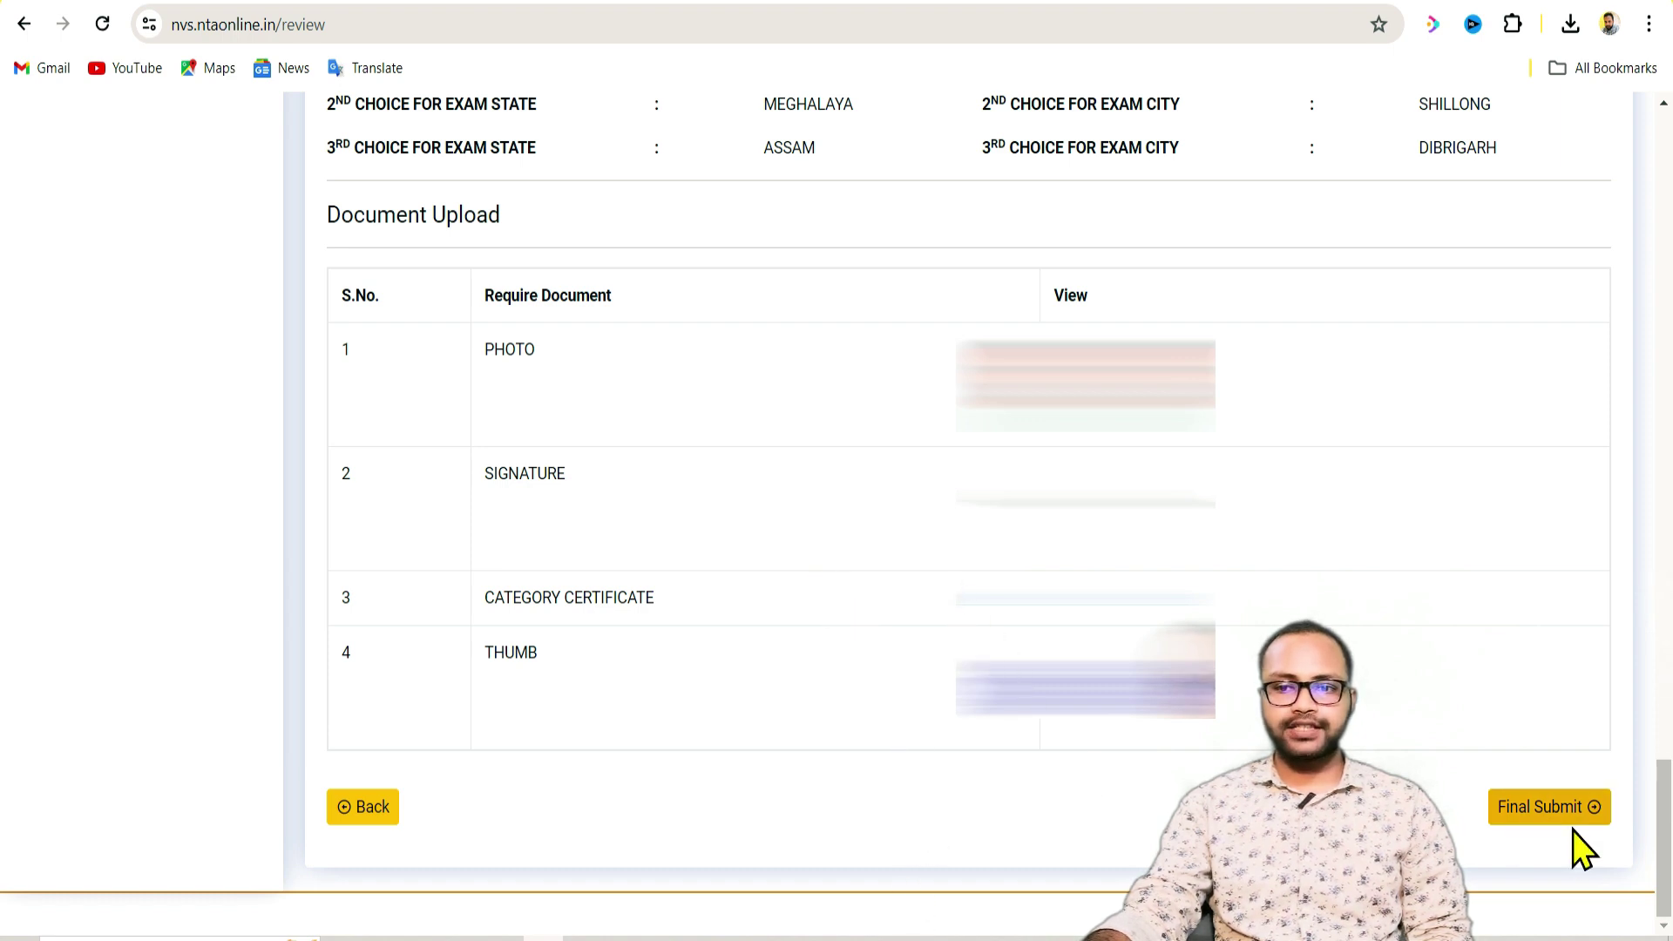
pyautogui.click(1554, 808)
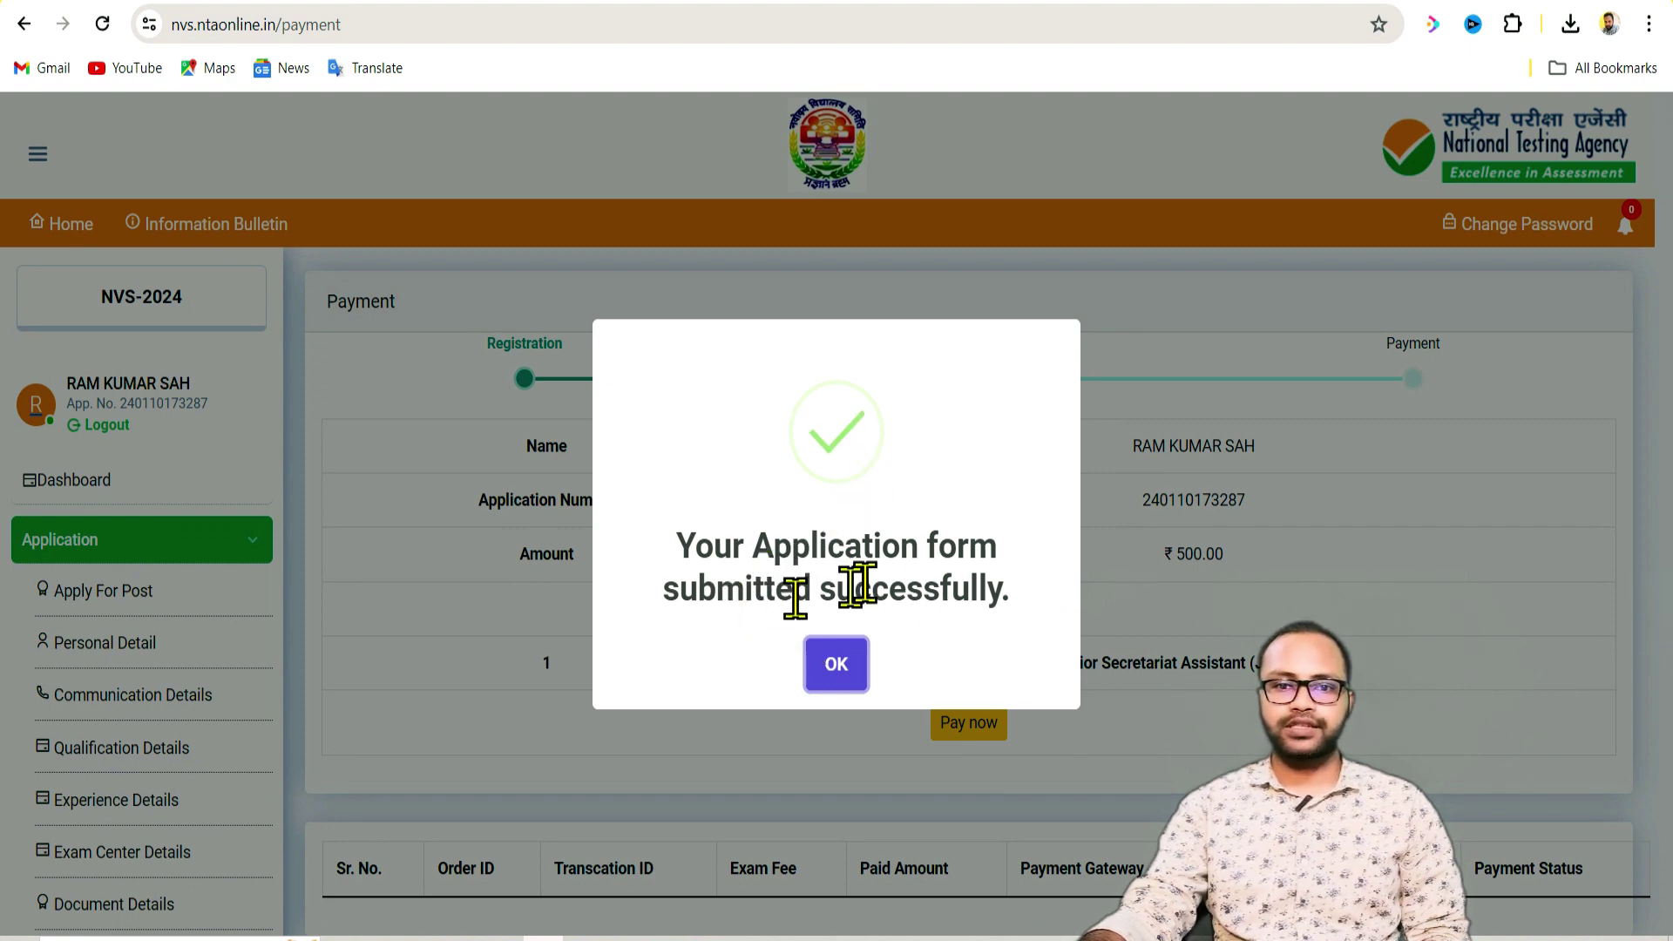
pyautogui.click(844, 655)
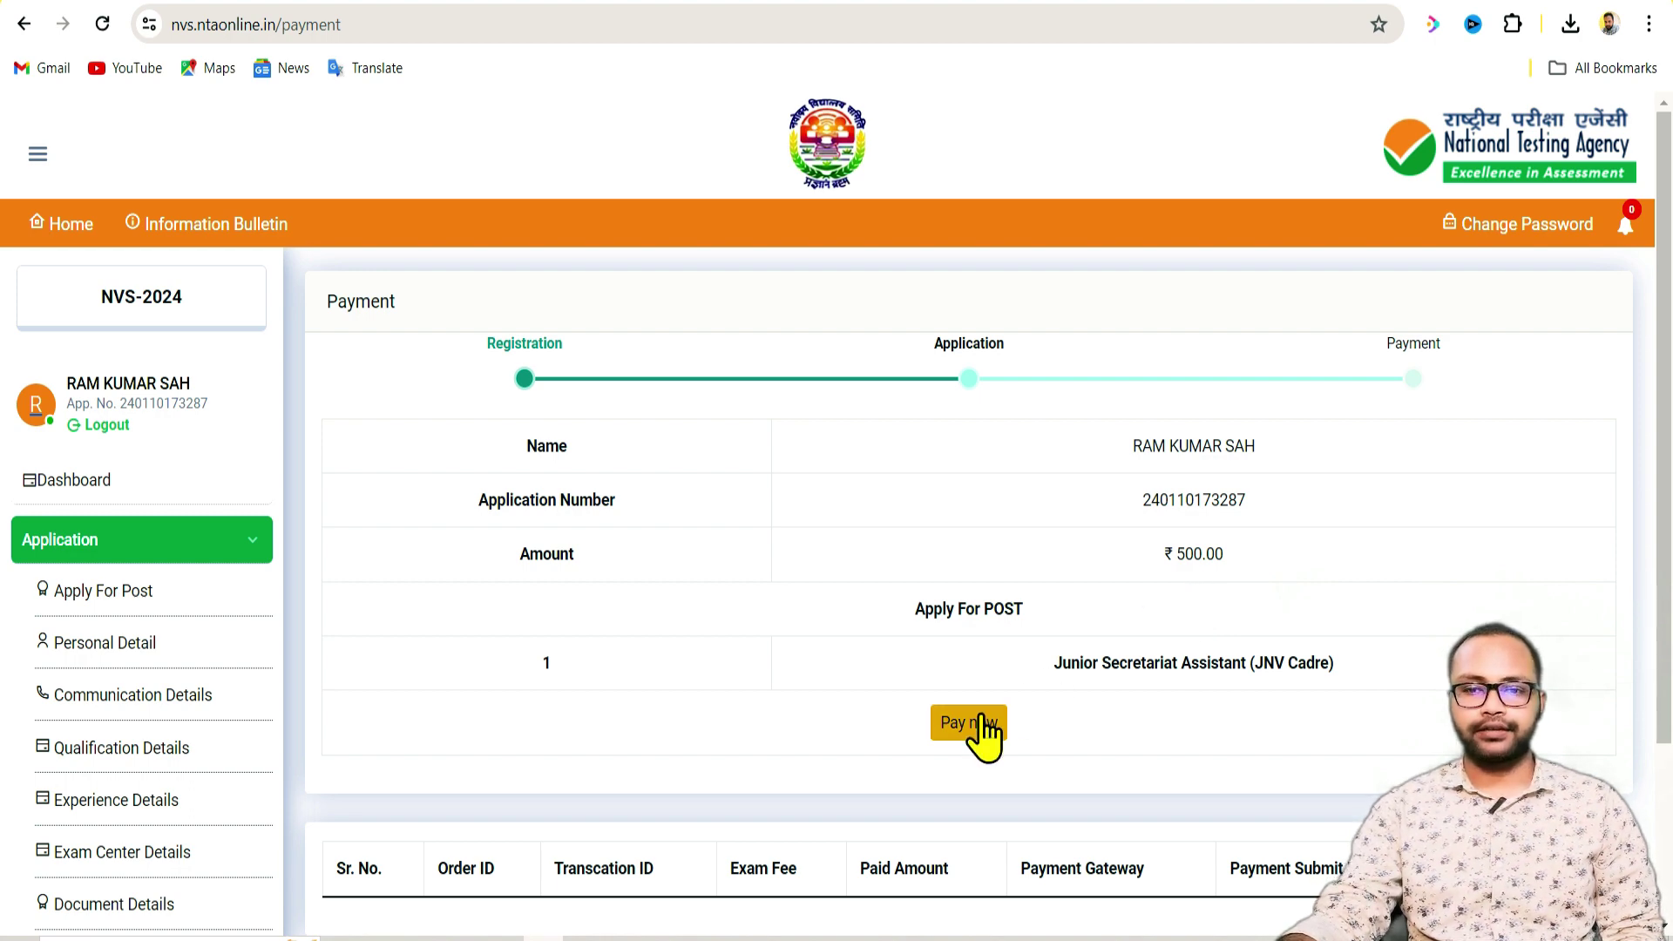
# Step: Start the online fee payment for the Junior Secretariat Assistant (JNV Cadre) application
pyautogui.scroll(-2, 1319, 853)
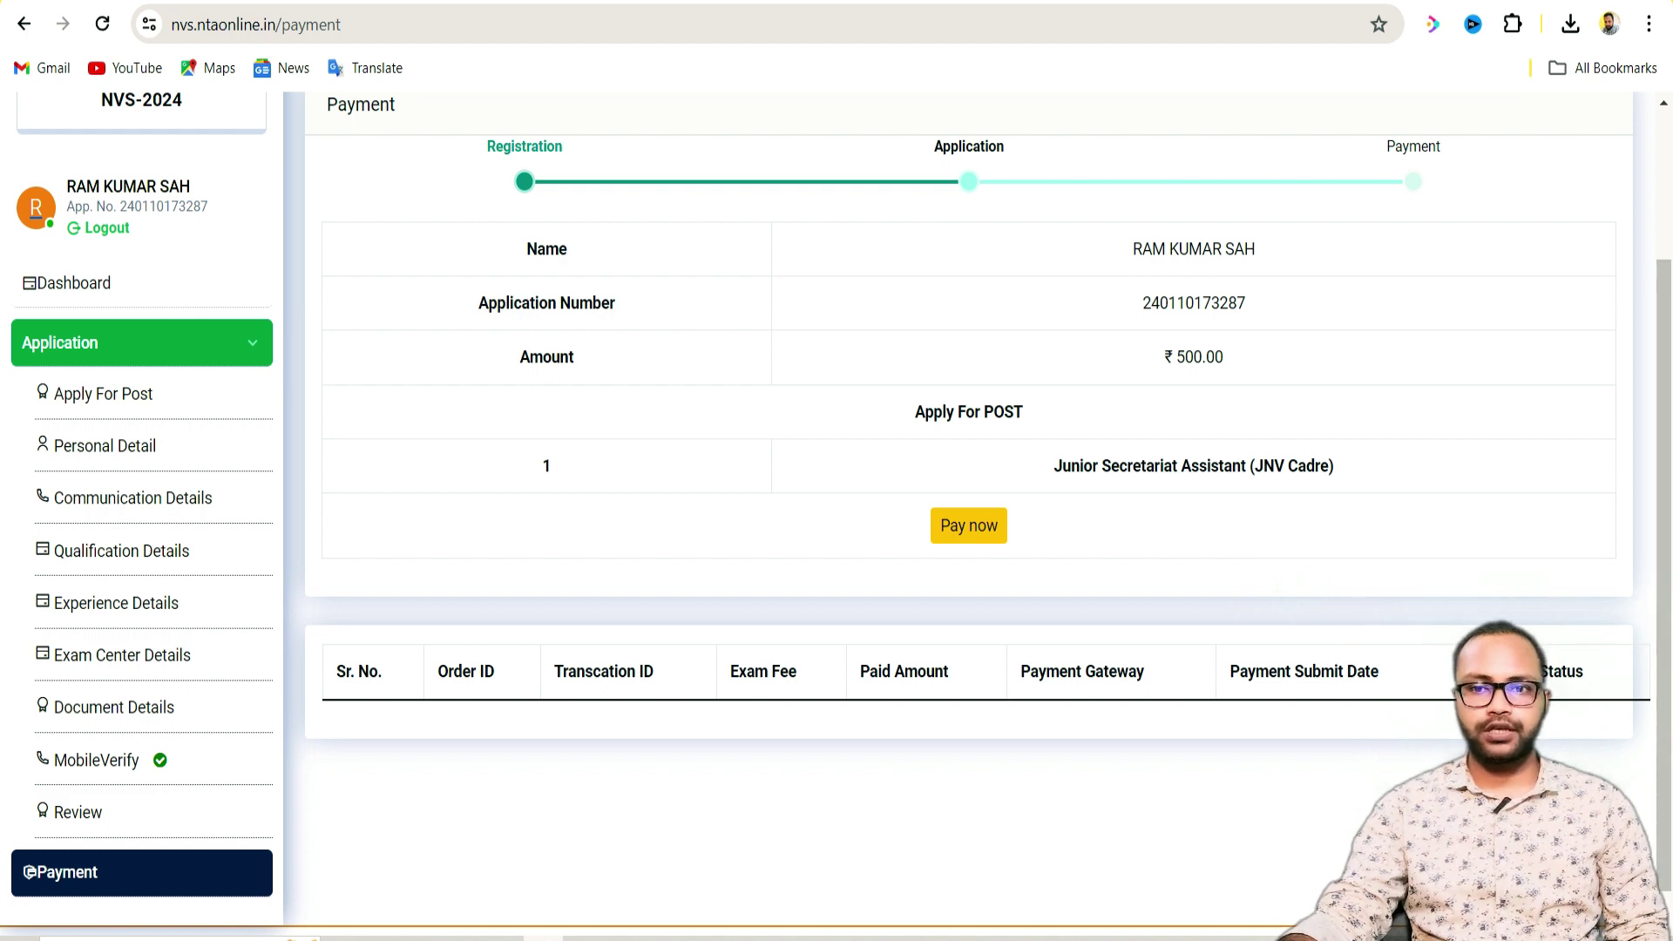
pyautogui.scroll(-1, 837, 514)
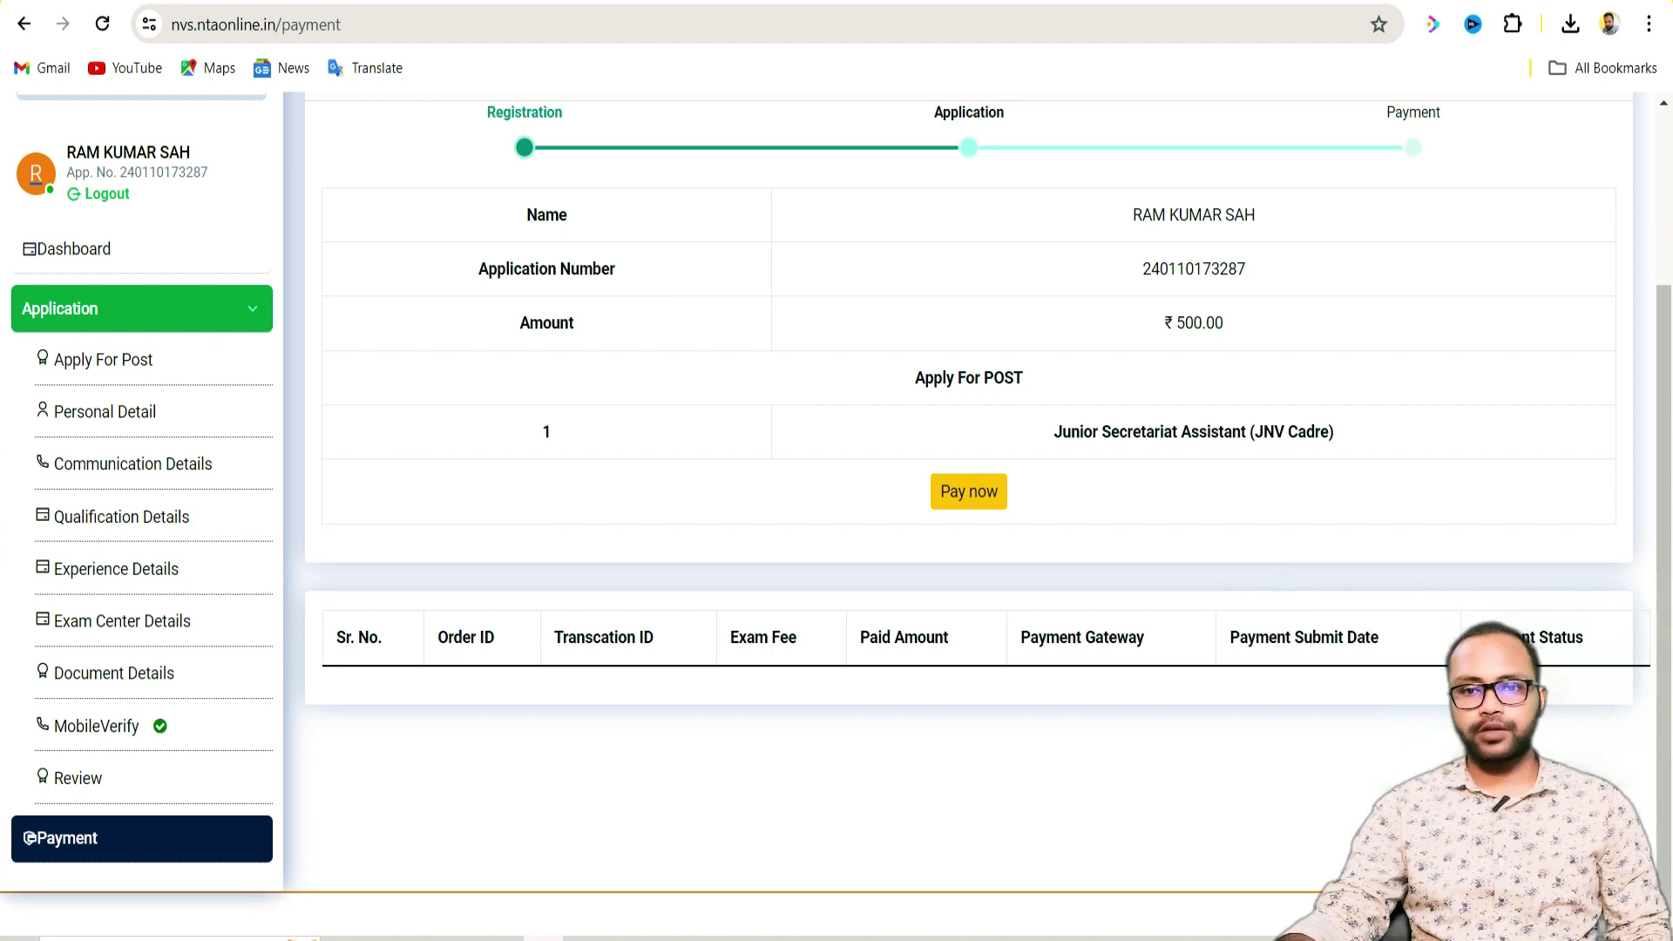
pyautogui.click(954, 512)
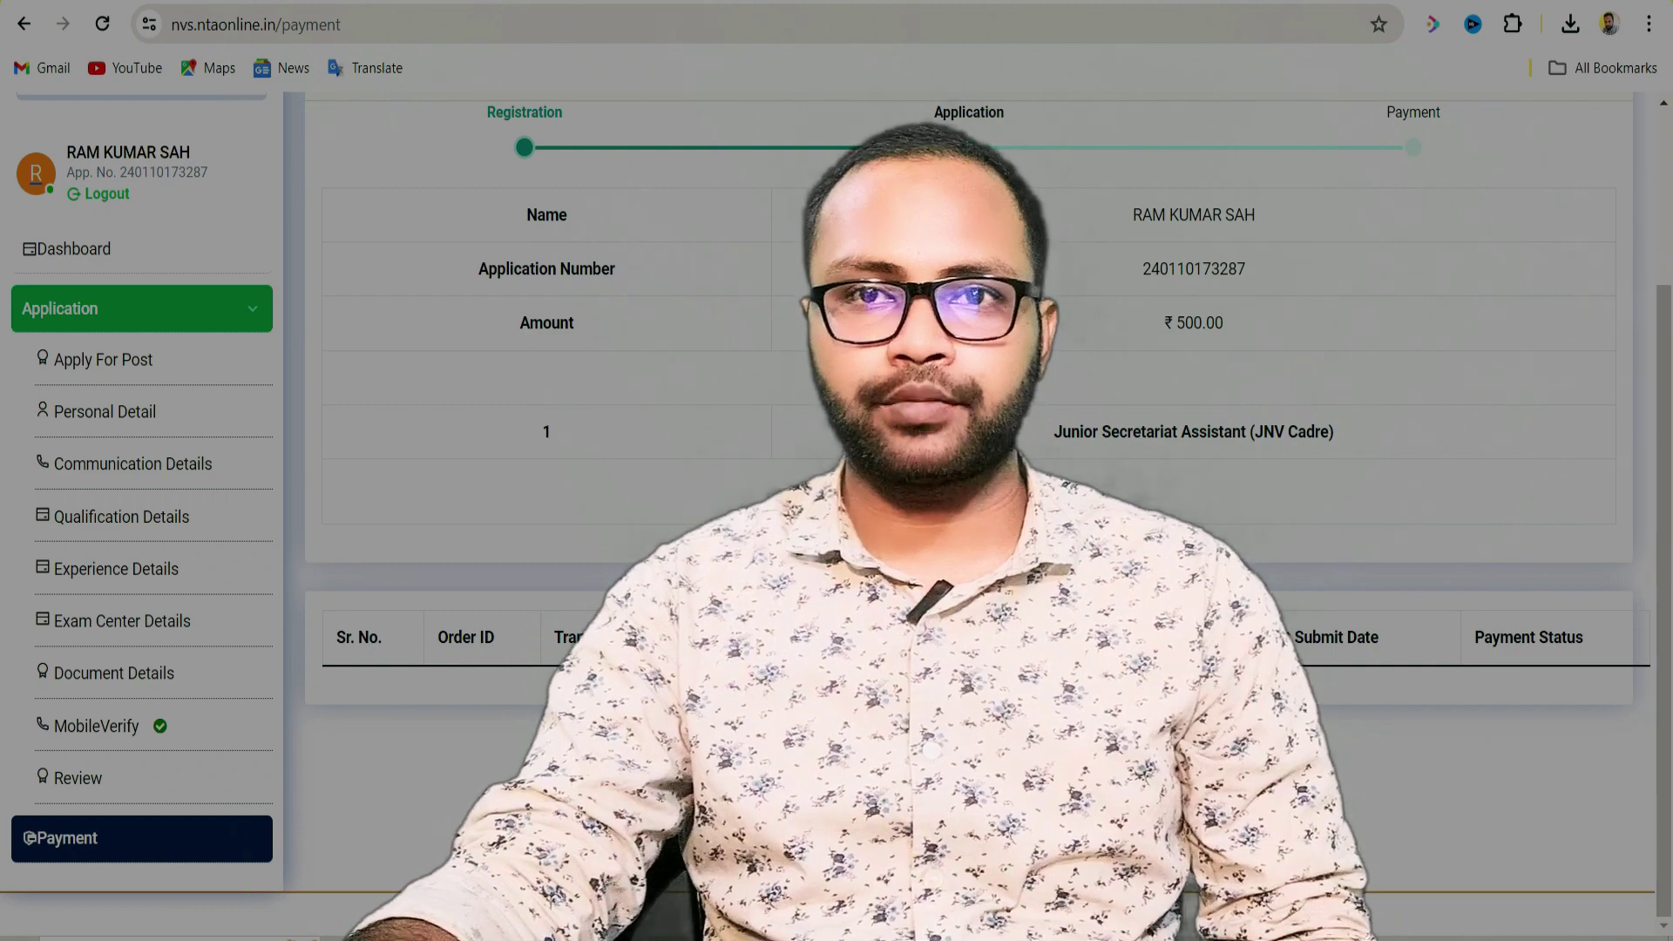
# Step: Open the Navodaya Vidyalaya Samiti home page at navodaya.gov.in/nvs/en/Home1 and close its announcement pop-up
pyautogui.click(178, 24)
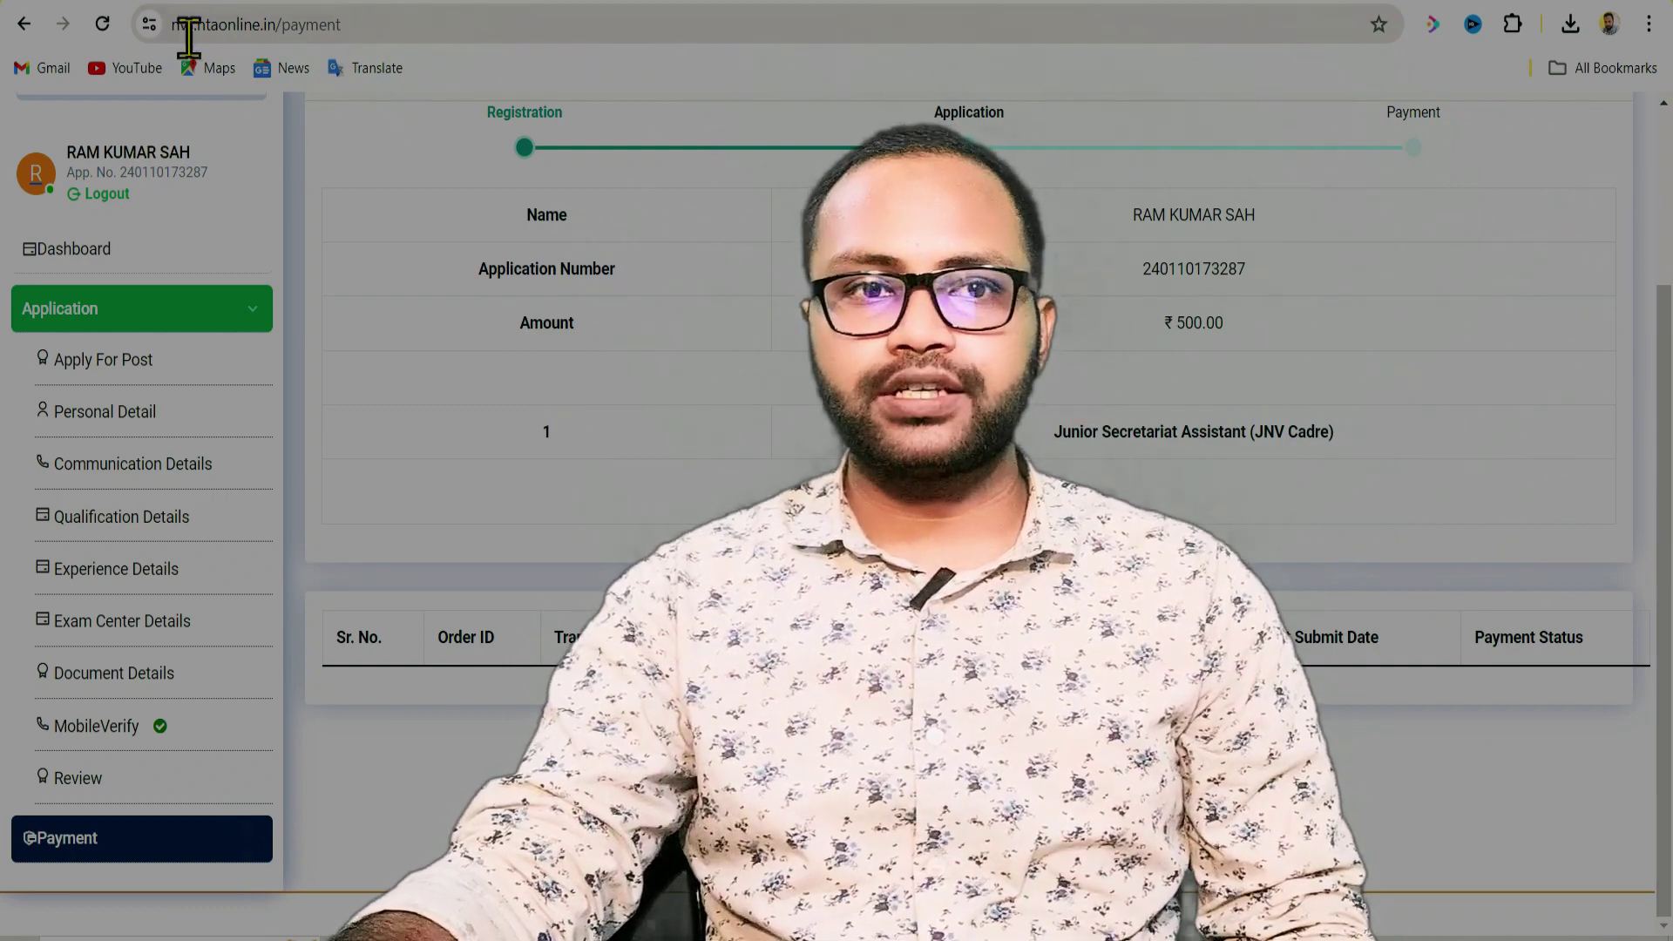
pyautogui.write('navodaya.gov.in/nvs/en/Home1')
pyautogui.press('Return')
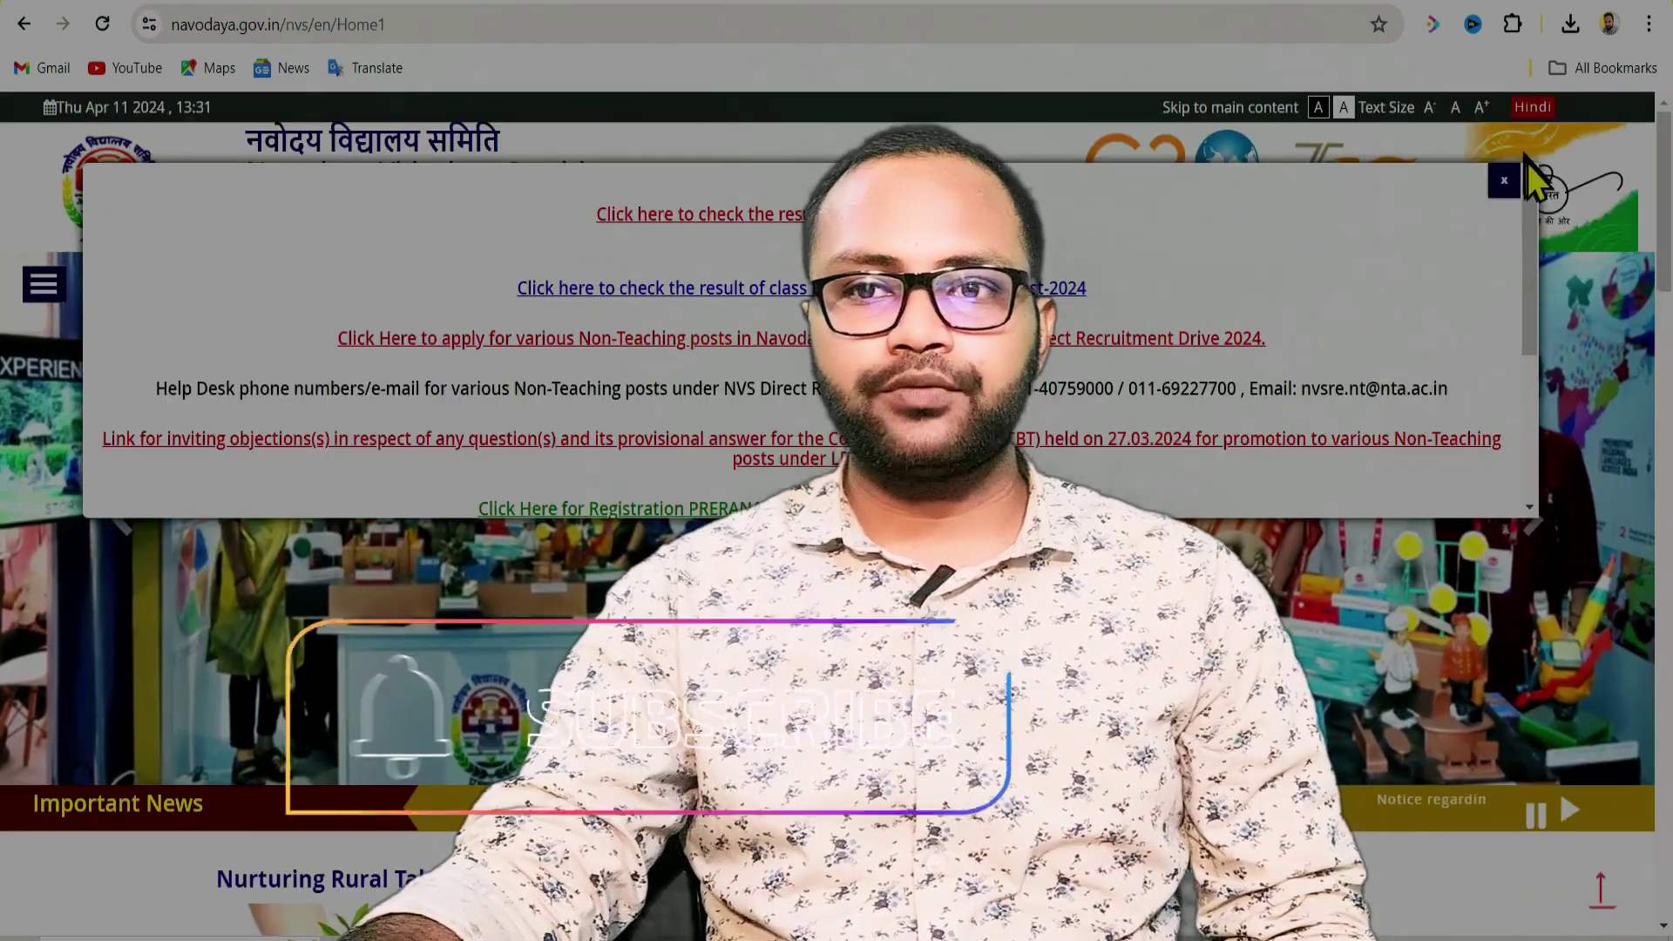
pyautogui.click(1508, 183)
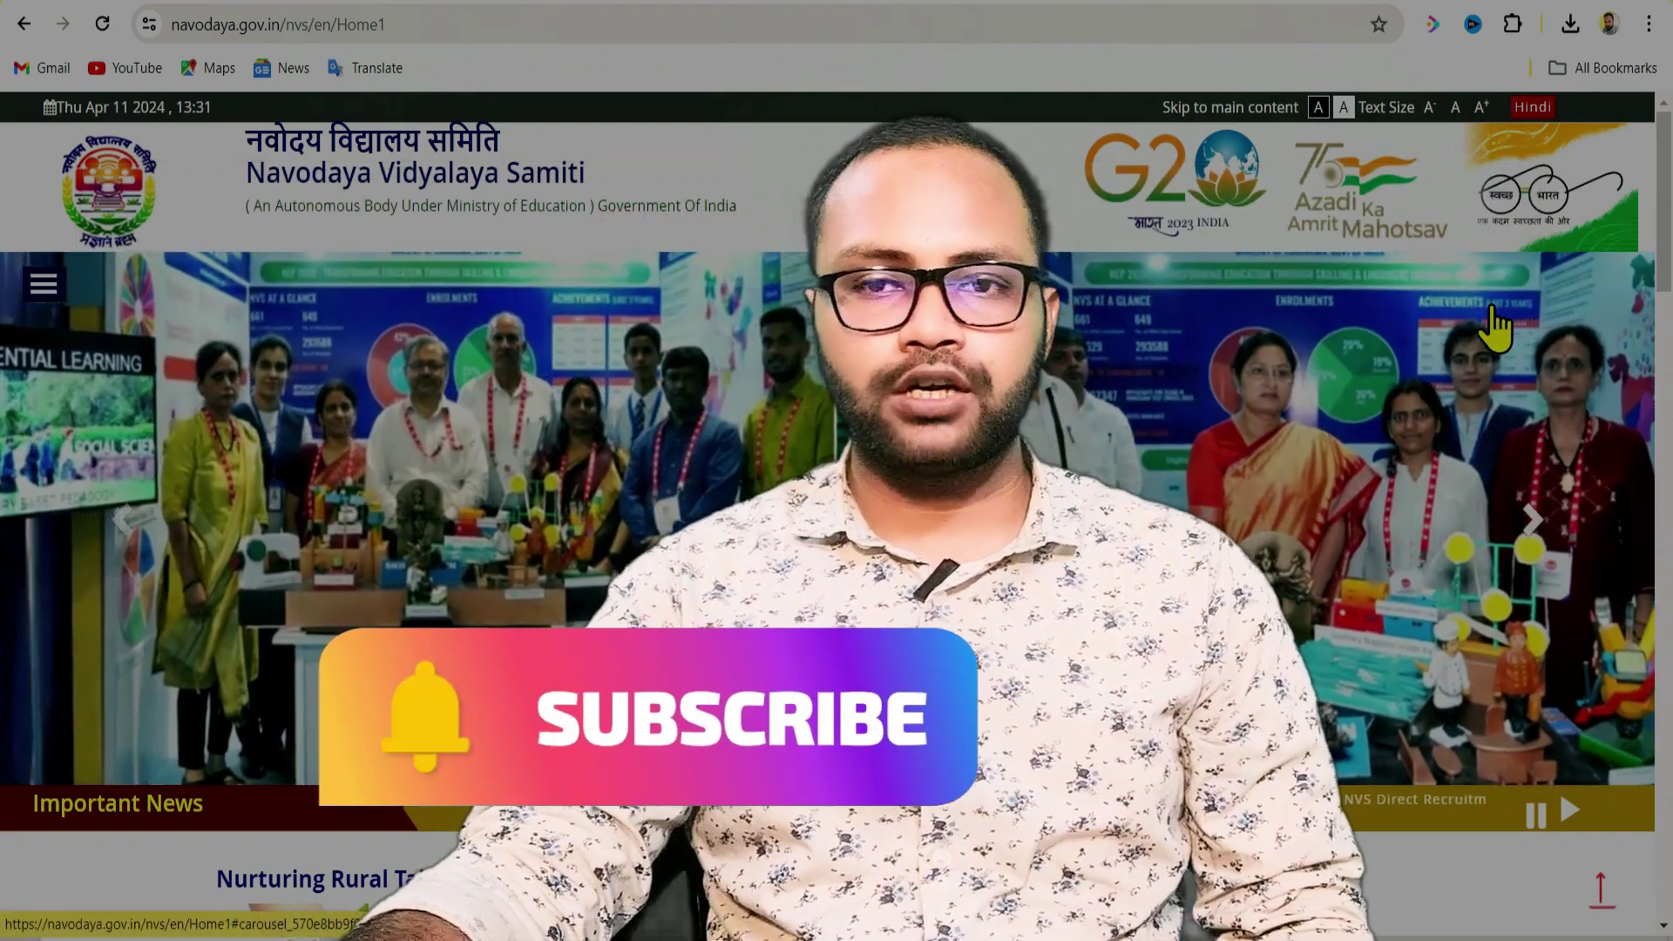